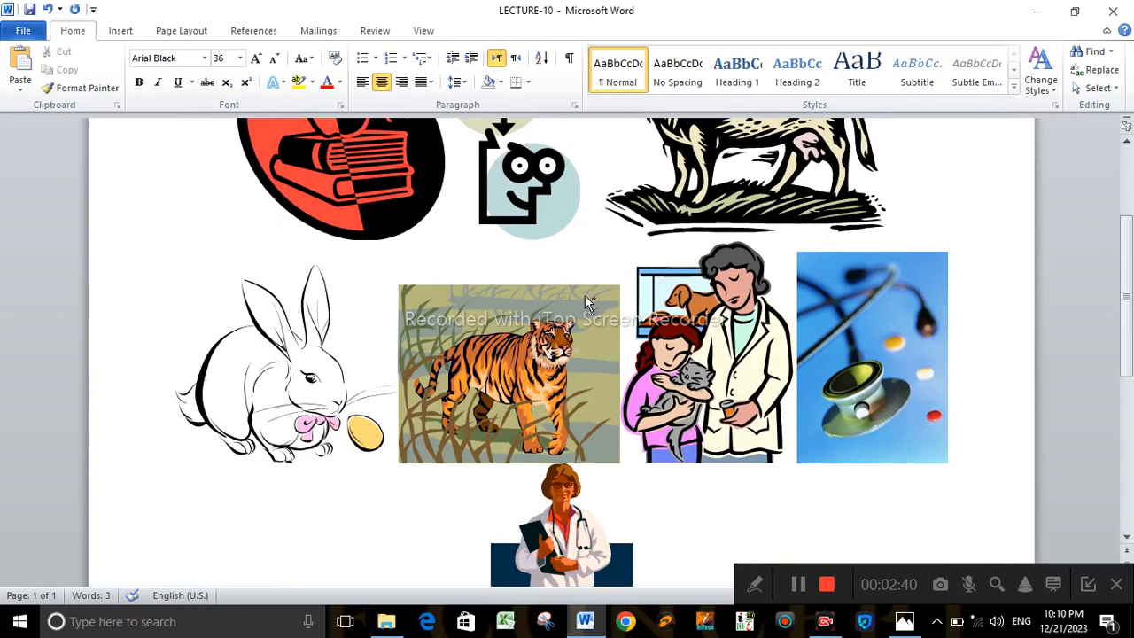
- Undo all the clip art insertions, leaving just the Lecture # 10 heading and the logo on the page
key(ctrl+z)
key(ctrl+z)
key(ctrl+z)
key(ctrl+z)
key(ctrl+z)
key(ctrl+z)
key(ctrl+z)
key(ctrl+z)
key(ctrl+z)
key(ctrl+z)
key(ctrl+z)
key(ctrl+z)
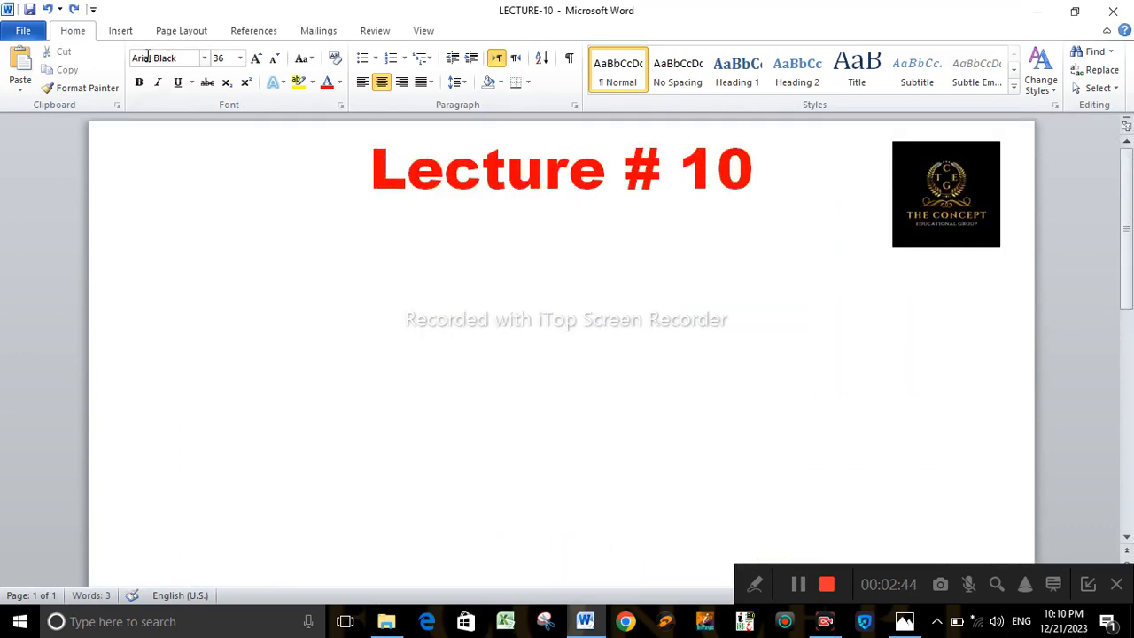
- Draw a rectangle about 2.42" wide and 0.99" high below the heading, near the page's left side
click(122, 32)
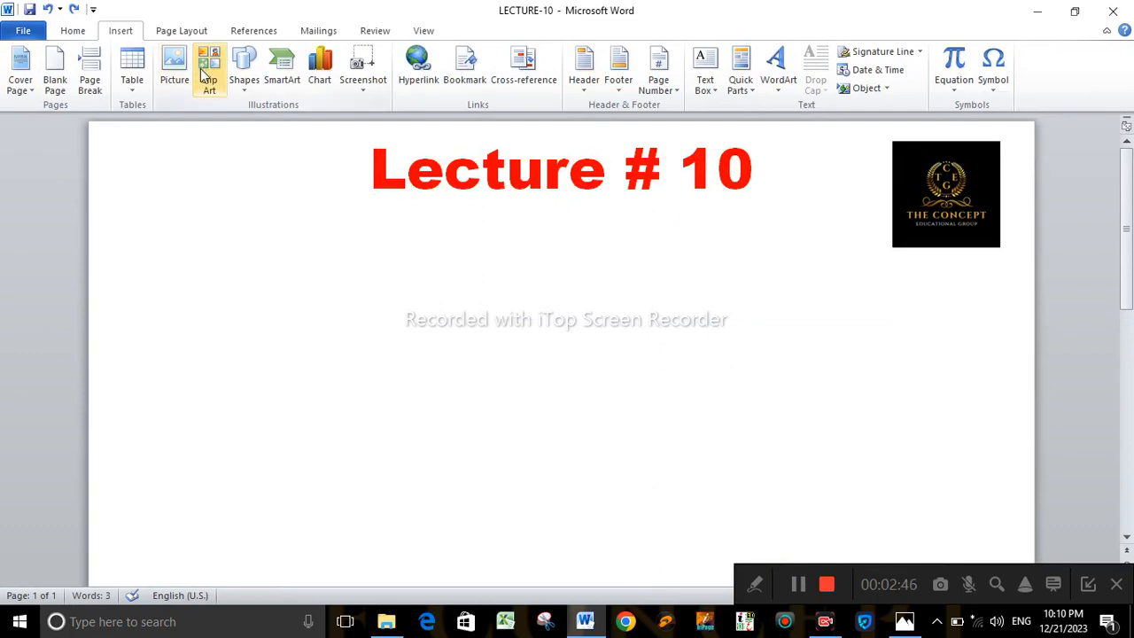
click(252, 63)
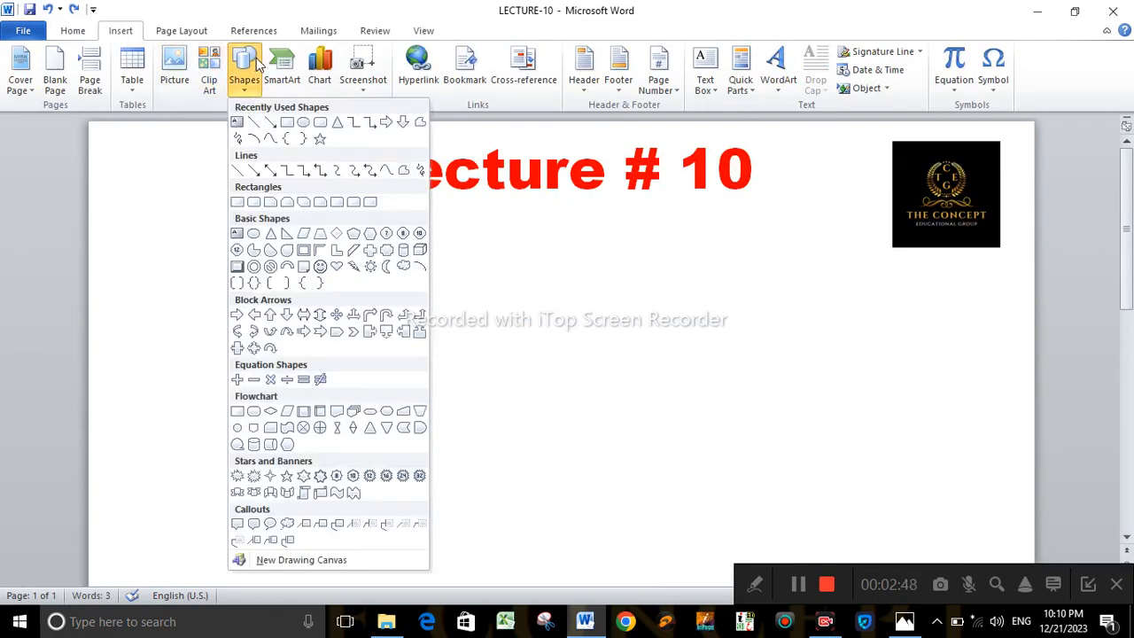
click(288, 124)
mouse_move(215, 248)
mouse_down()
mouse_move(328, 344)
mouse_move(485, 359)
mouse_up()
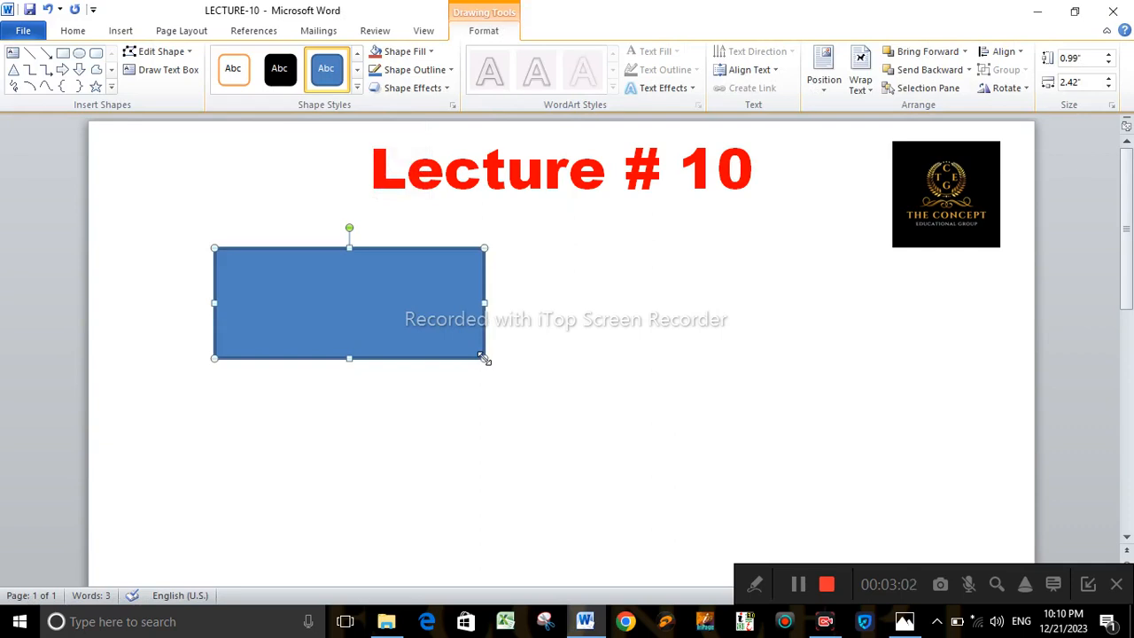
right_click(486, 362)
click(387, 290)
- Draw an oval about 1.49" wide and 1.37" high just right of the rectangle
click(124, 31)
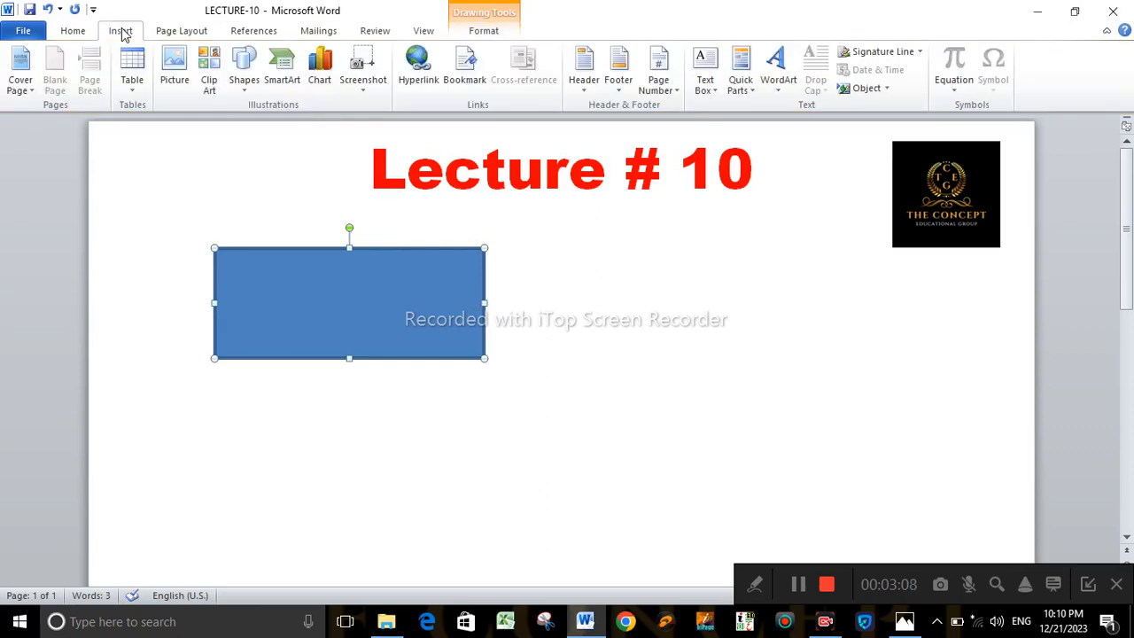
click(243, 75)
click(301, 121)
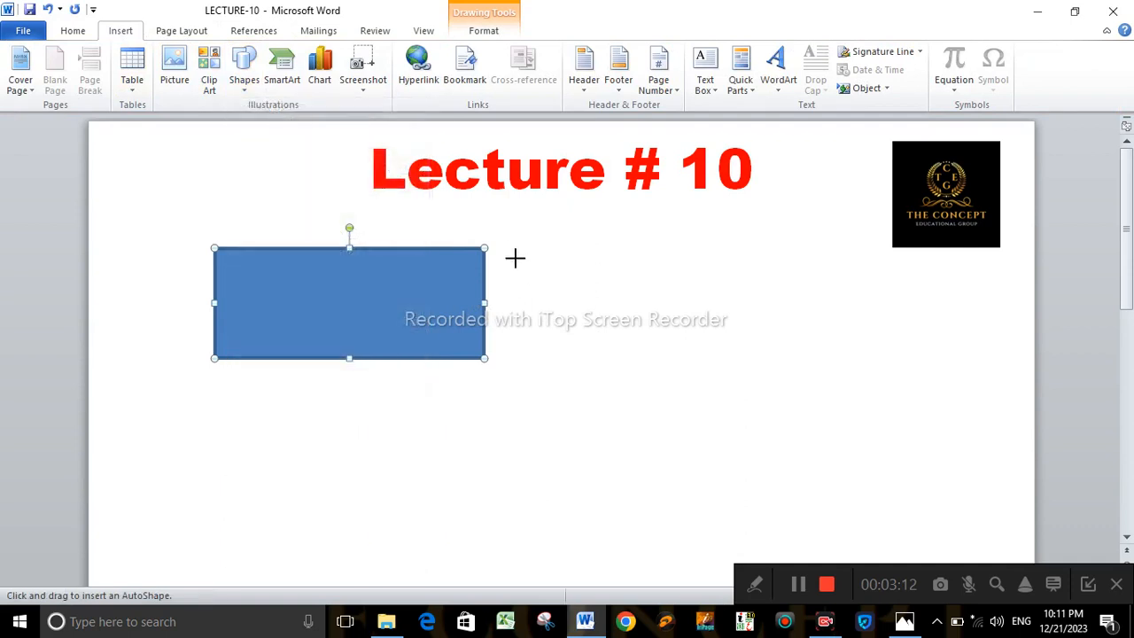
drag(512, 250, 677, 402)
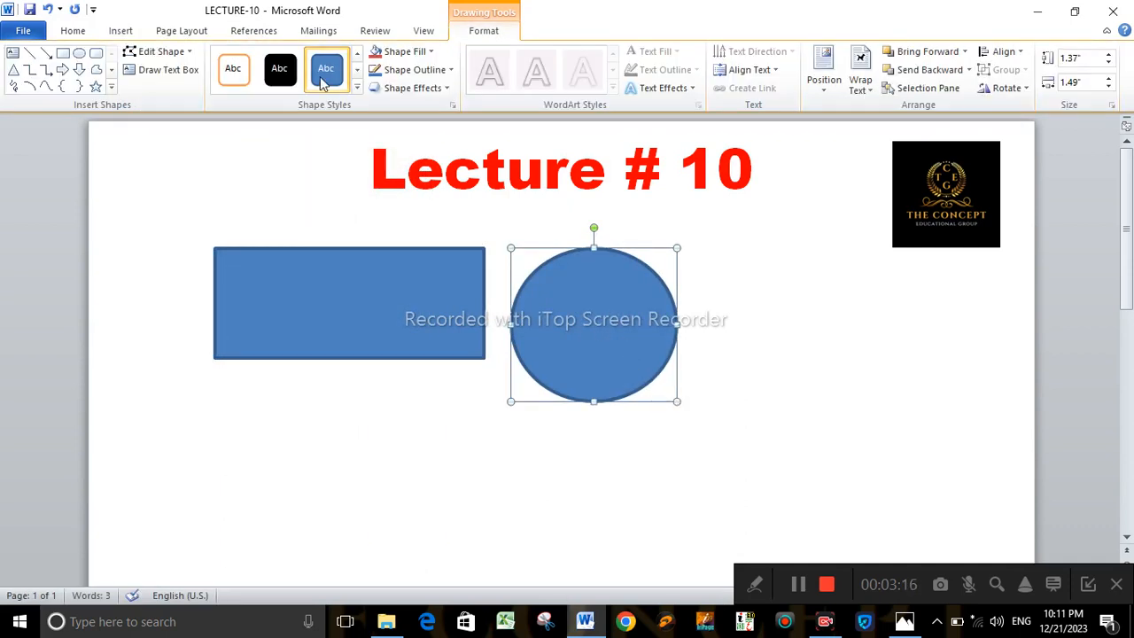
- Draw an isosceles triangle right of the oval, beneath the logo
click(122, 31)
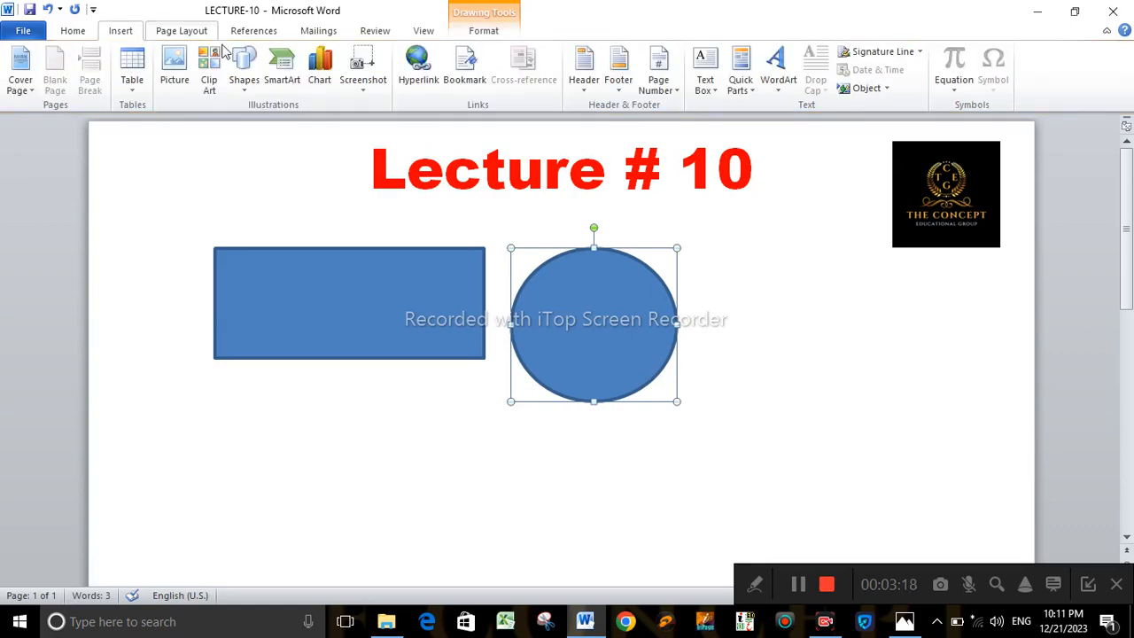
click(244, 66)
click(341, 121)
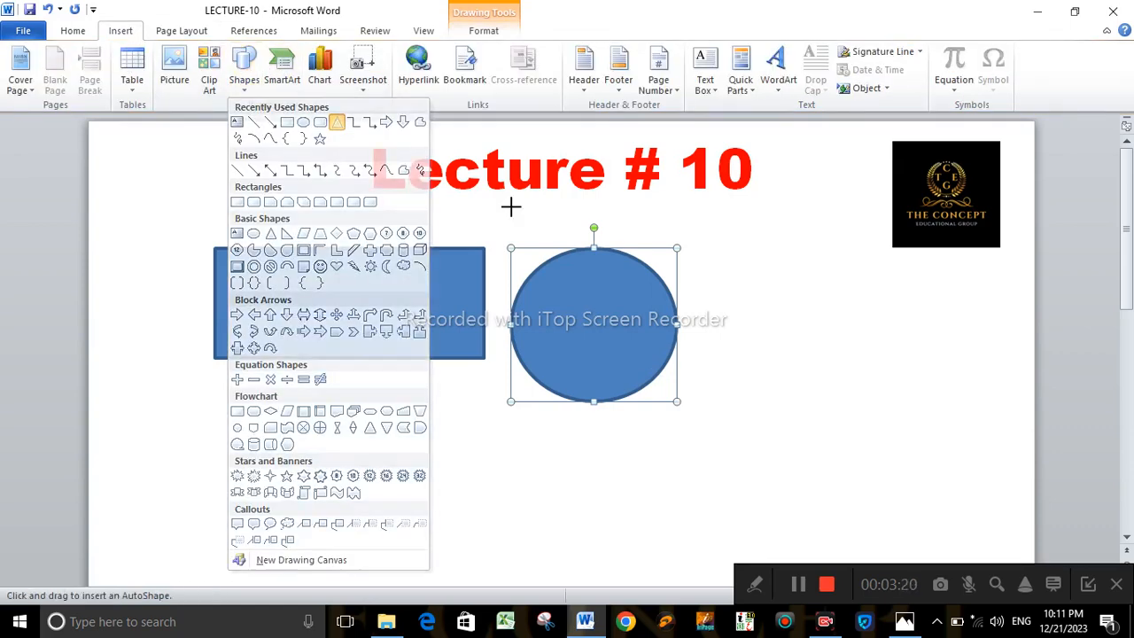
drag(741, 255, 901, 462)
- Draw a rounded rectangle about 2.16" wide and 1.12" high and place it directly beneath the plain rectangle
click(120, 31)
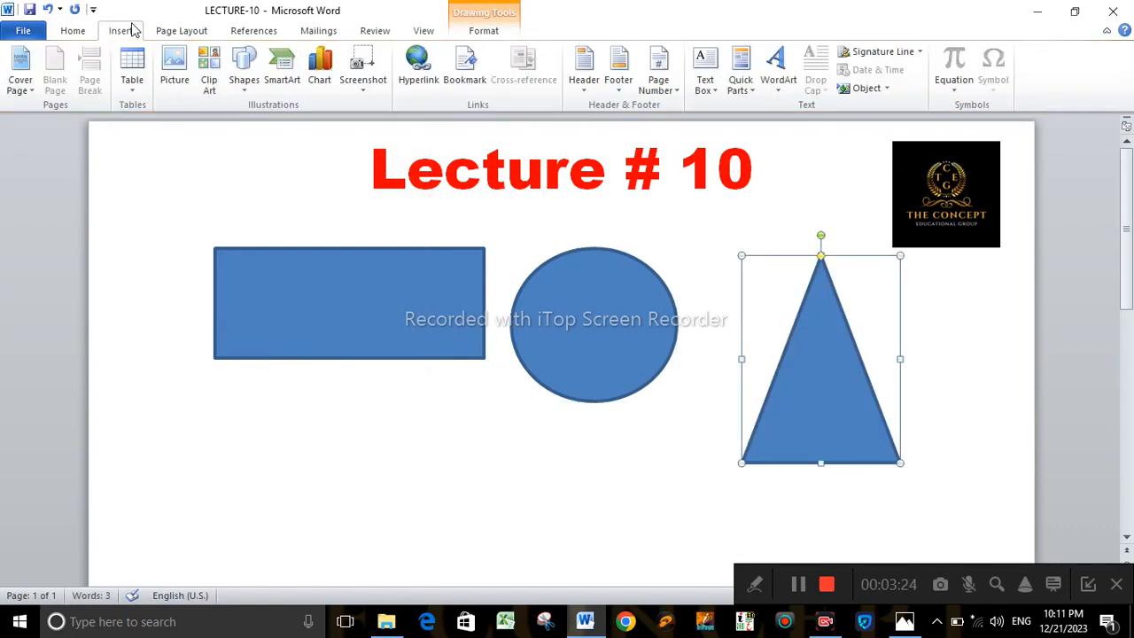
click(248, 75)
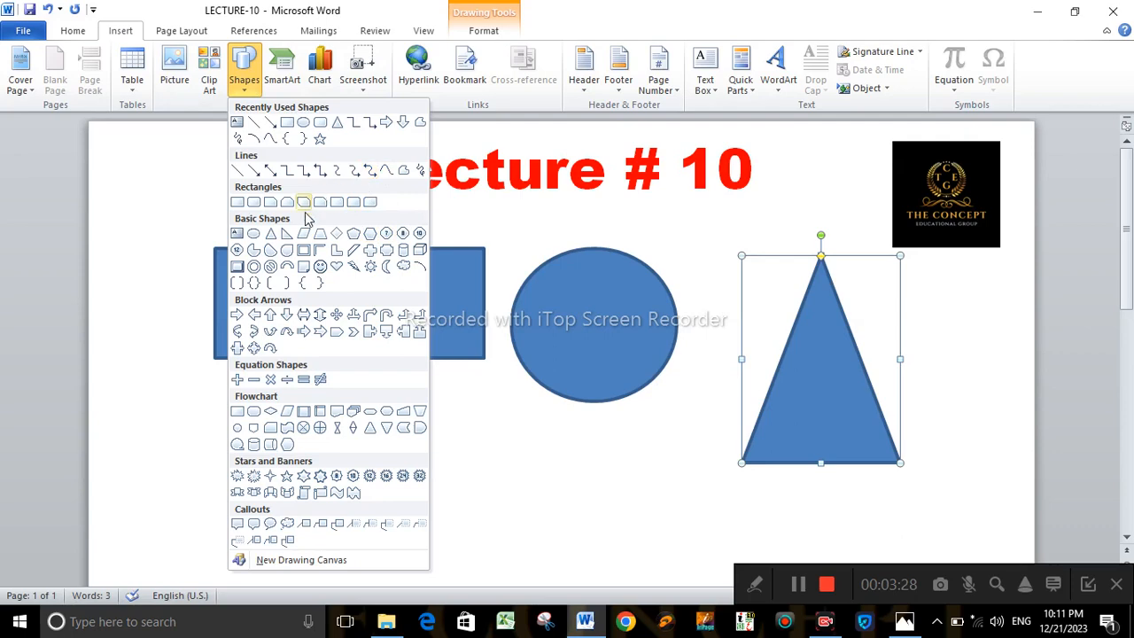
click(253, 202)
drag(435, 392, 677, 518)
drag(591, 461, 376, 459)
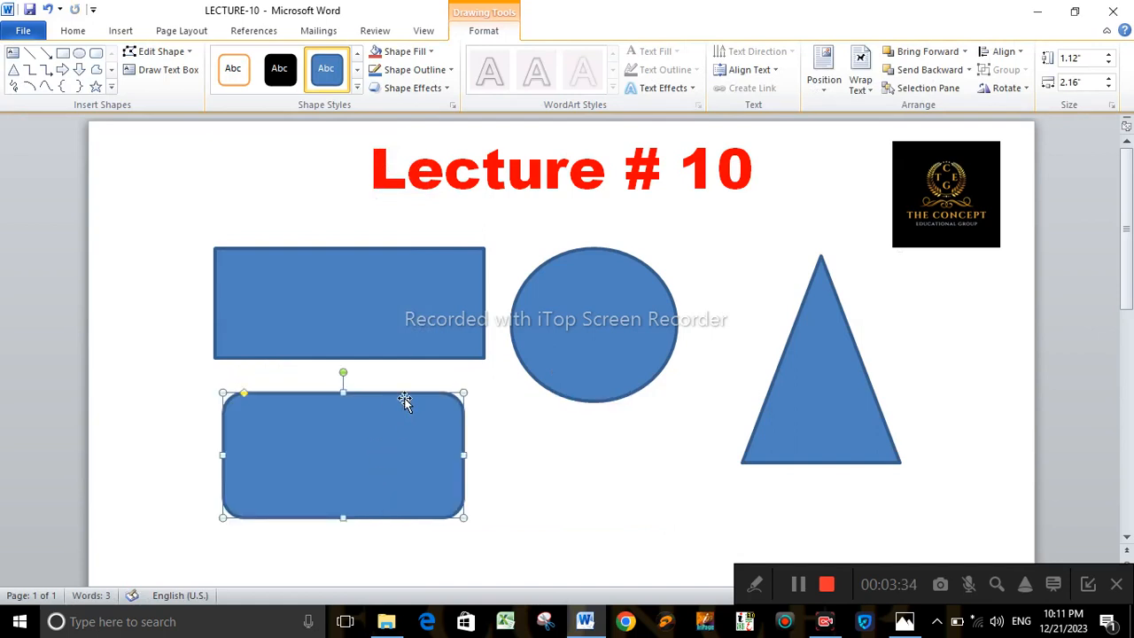
- Draw a five-point star in the blank area below the other shapes, between the rounded rectangle and the triangle
click(121, 31)
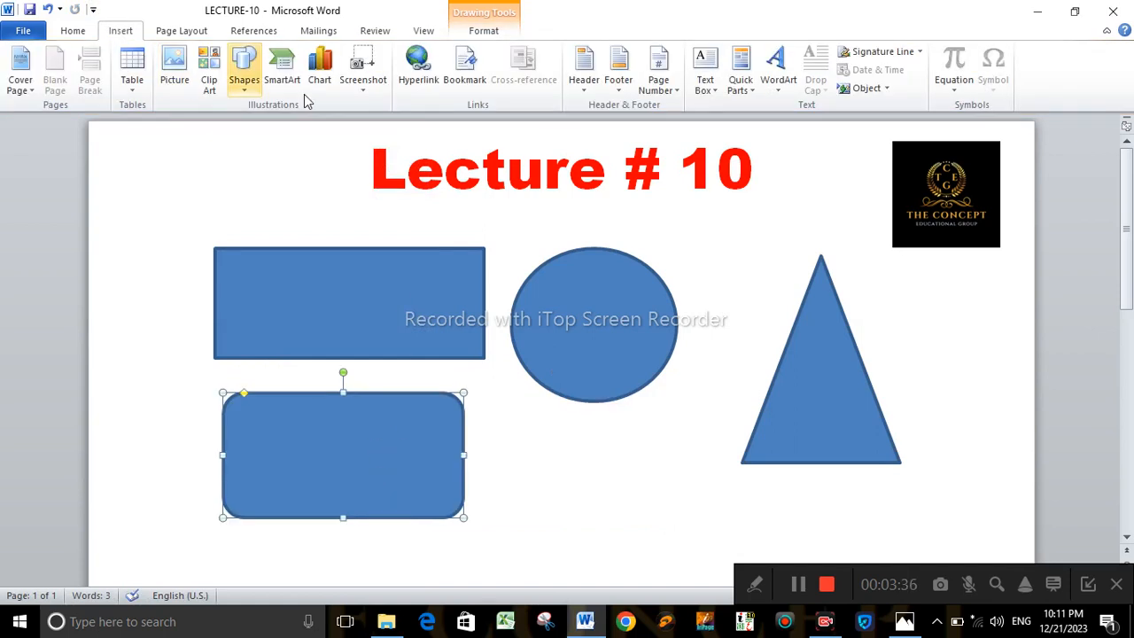
click(245, 76)
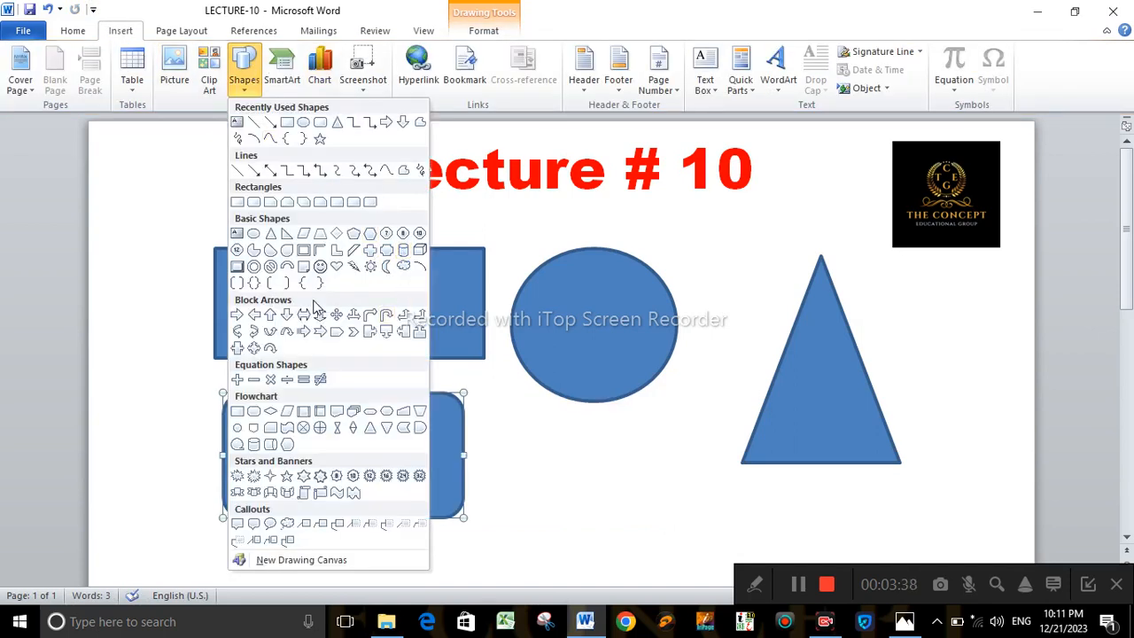
scroll(564, 417, down, 5)
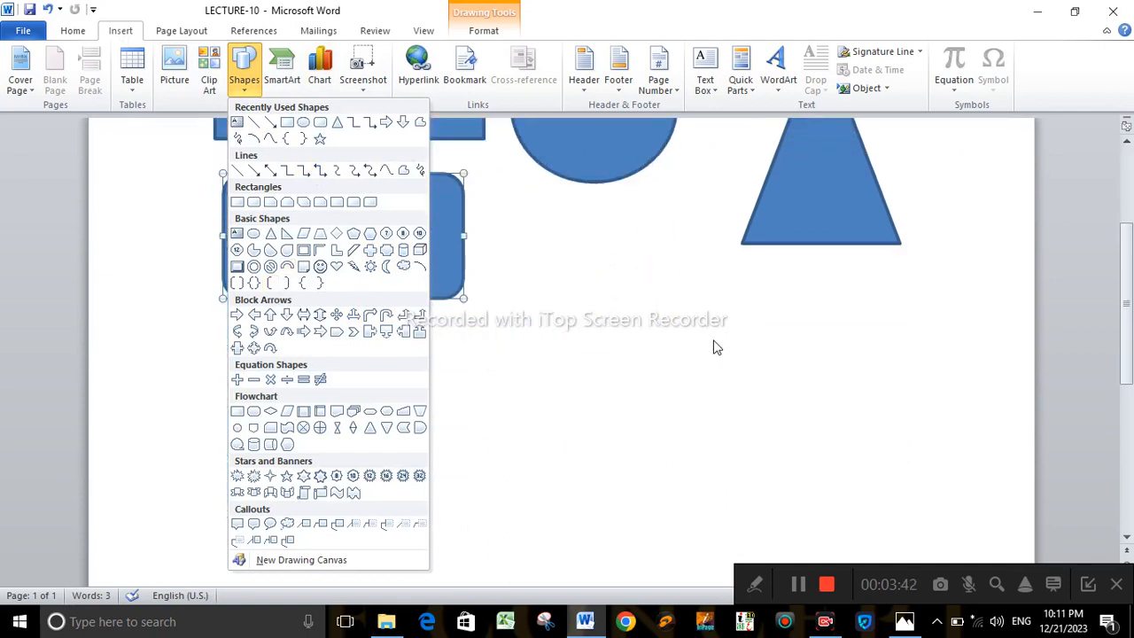
scroll(714, 345, down, 1)
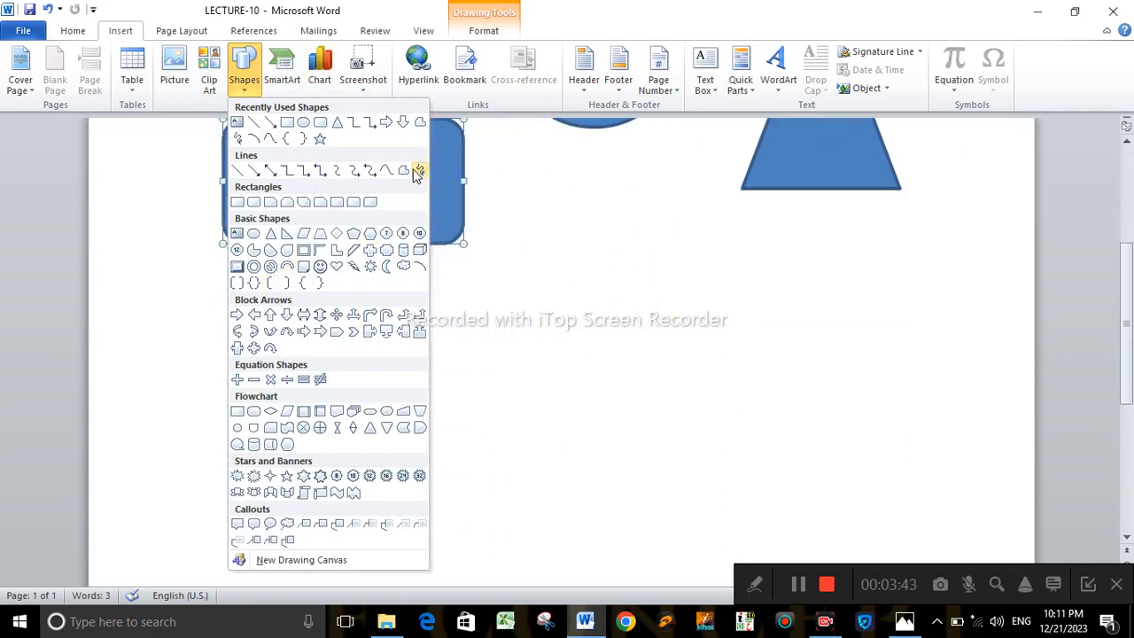
click(320, 139)
drag(615, 300, 755, 447)
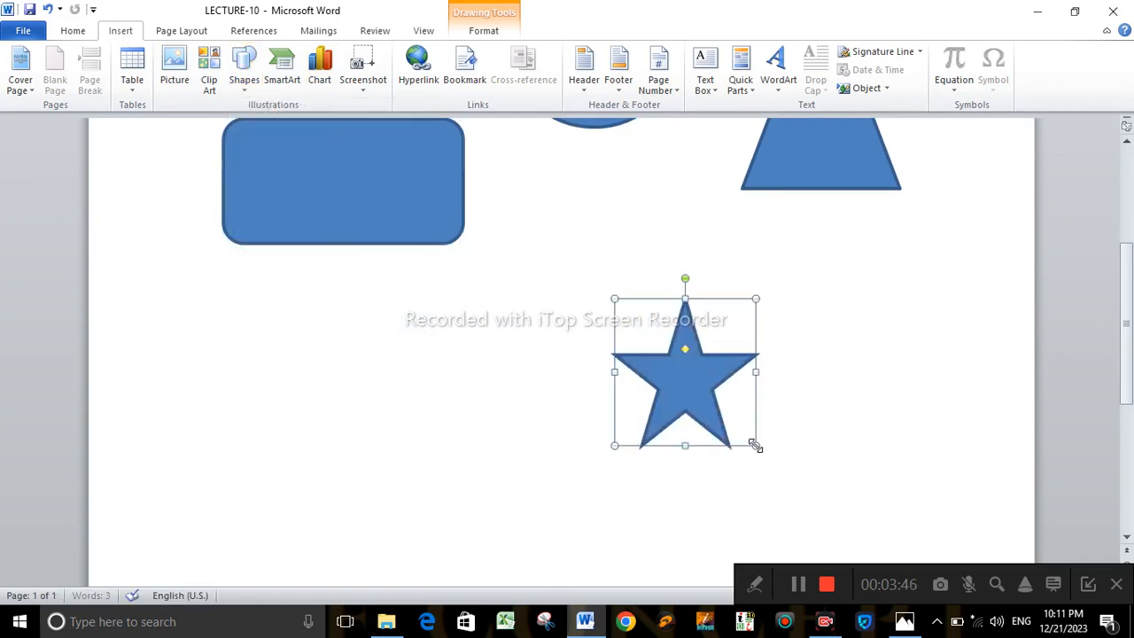
- Draw a moon shape about 1.61" wide and 2.83" high to the left of the star
click(120, 32)
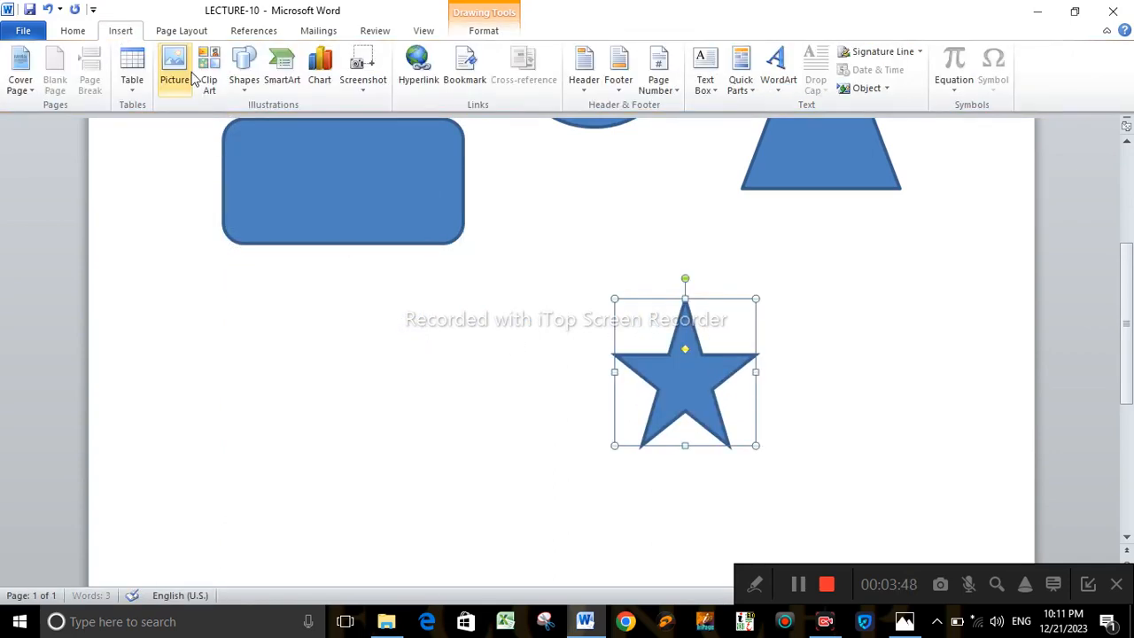
click(241, 78)
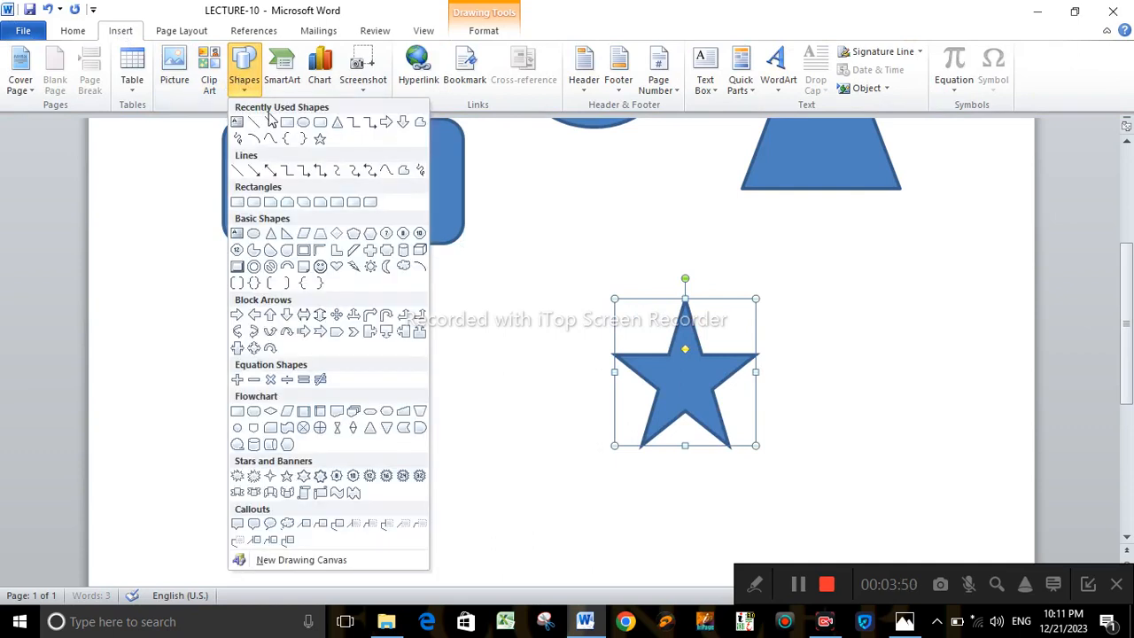
click(387, 268)
drag(394, 316, 552, 483)
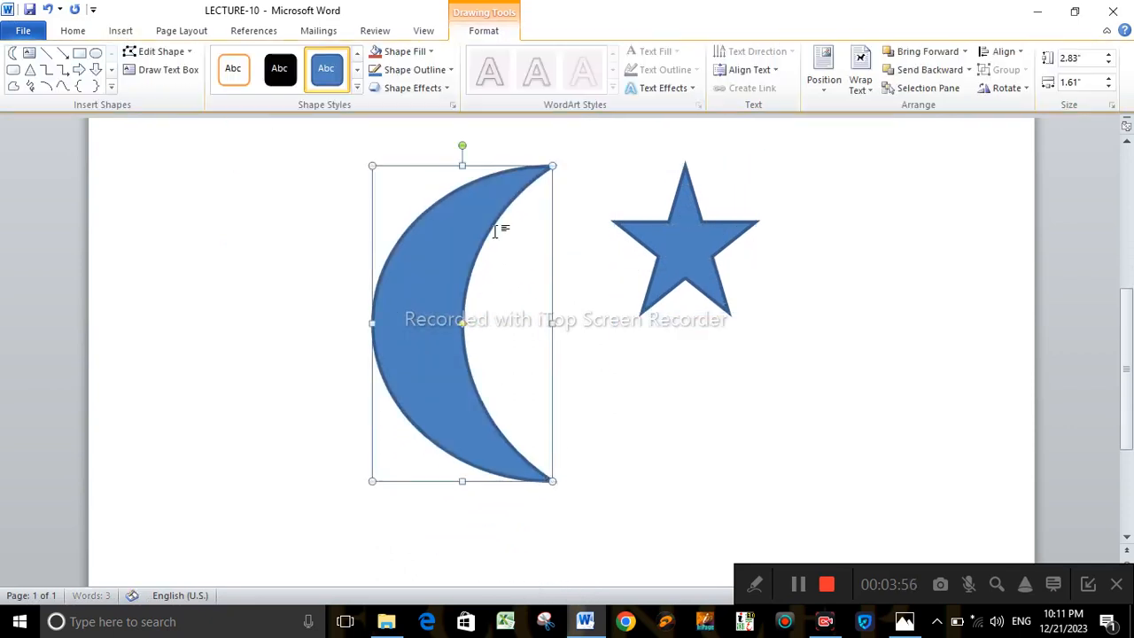
- Rotate the moon counterclockwise so it opens toward the upper right, and move it right to cradle the star
drag(463, 147, 288, 476)
scroll(654, 493, down, 3)
scroll(654, 492, down, 3)
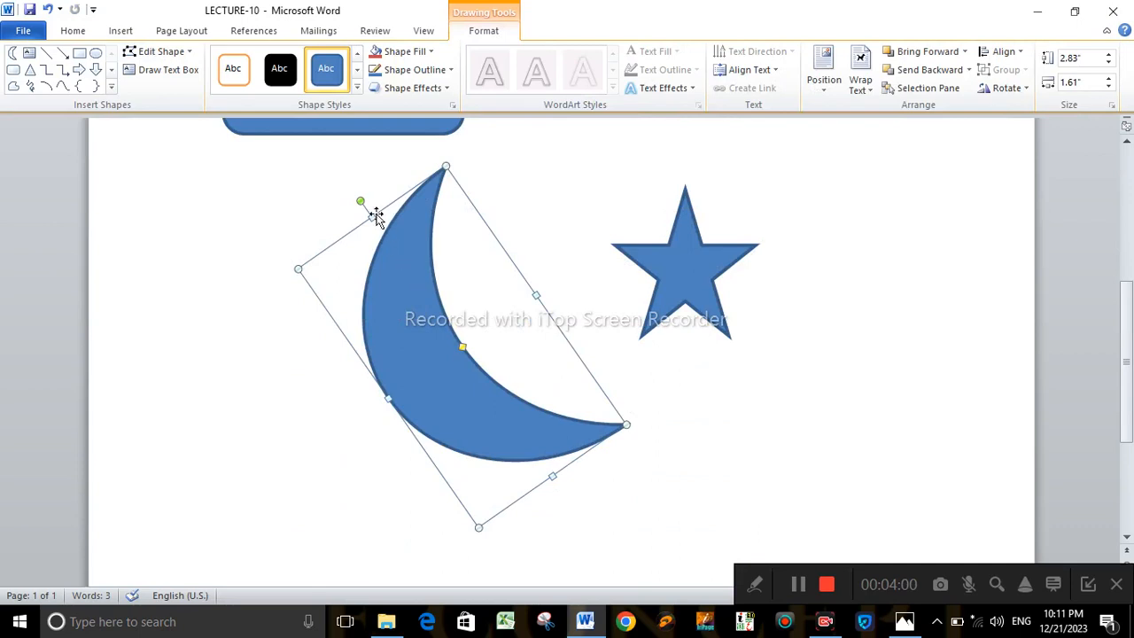
drag(361, 200, 343, 215)
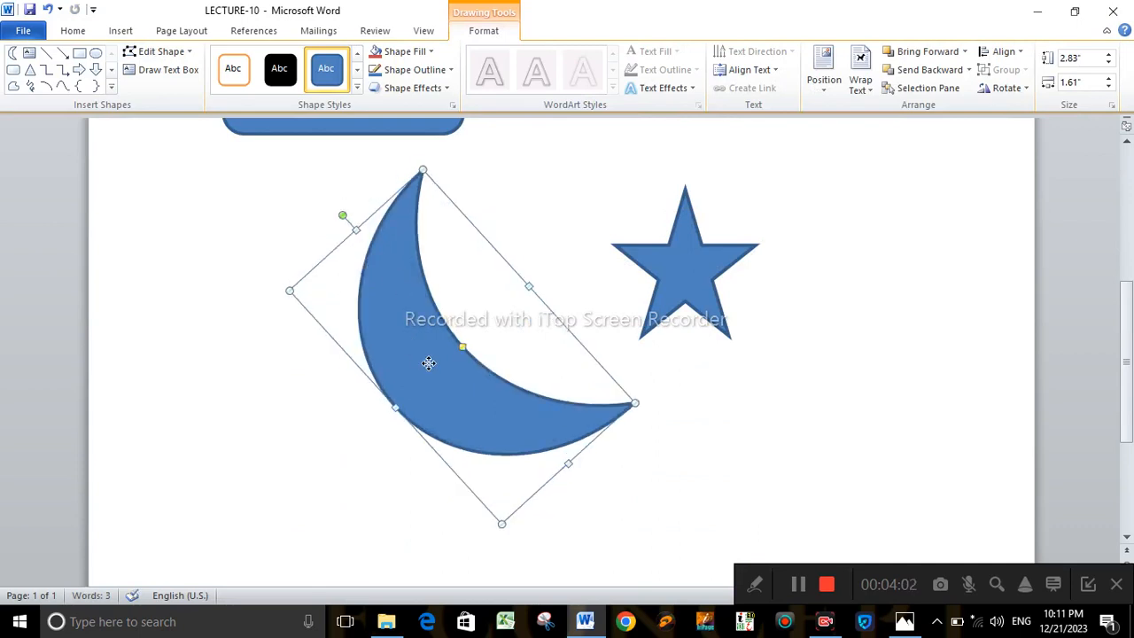
drag(429, 364, 536, 361)
click(872, 358)
- Nudge the star slightly right and down within the moon's opening
scroll(871, 357, up, 6)
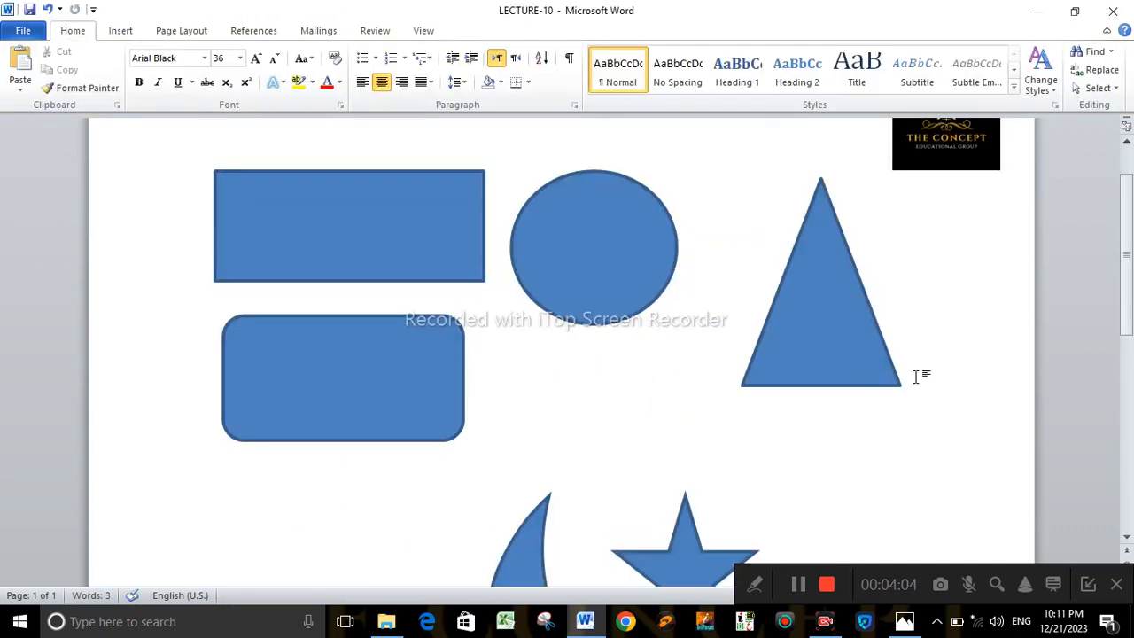
scroll(921, 376, down, 7)
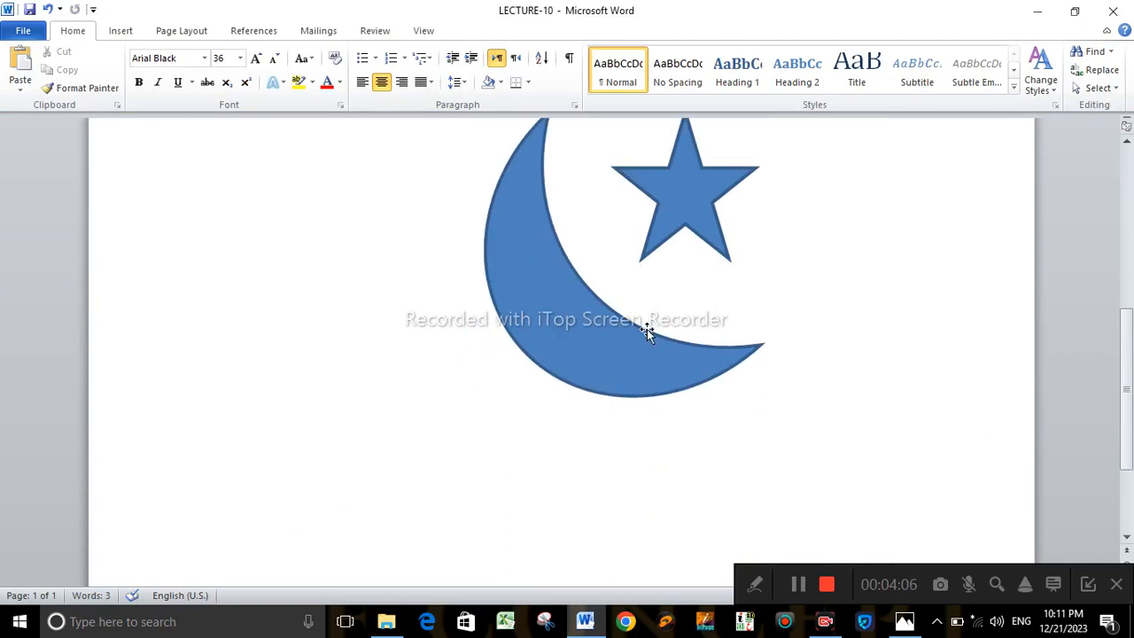
scroll(922, 326, up, 6)
scroll(836, 349, down, 5)
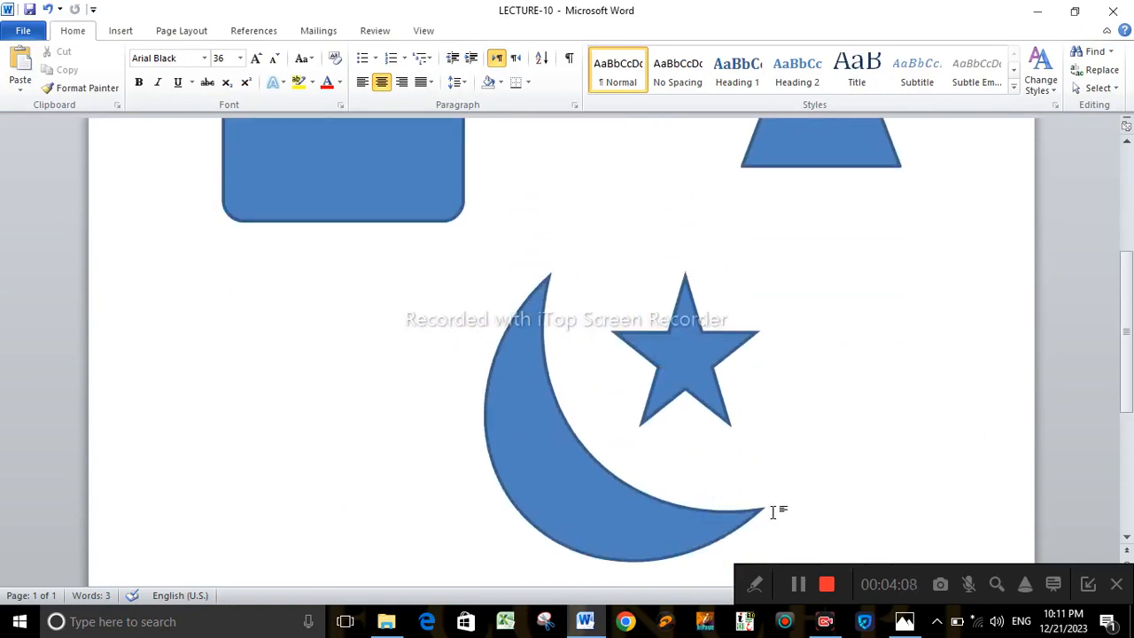
drag(675, 227, 684, 232)
click(854, 266)
- Try a black page color behind the moon and star, and undo it
scroll(795, 281, up, 5)
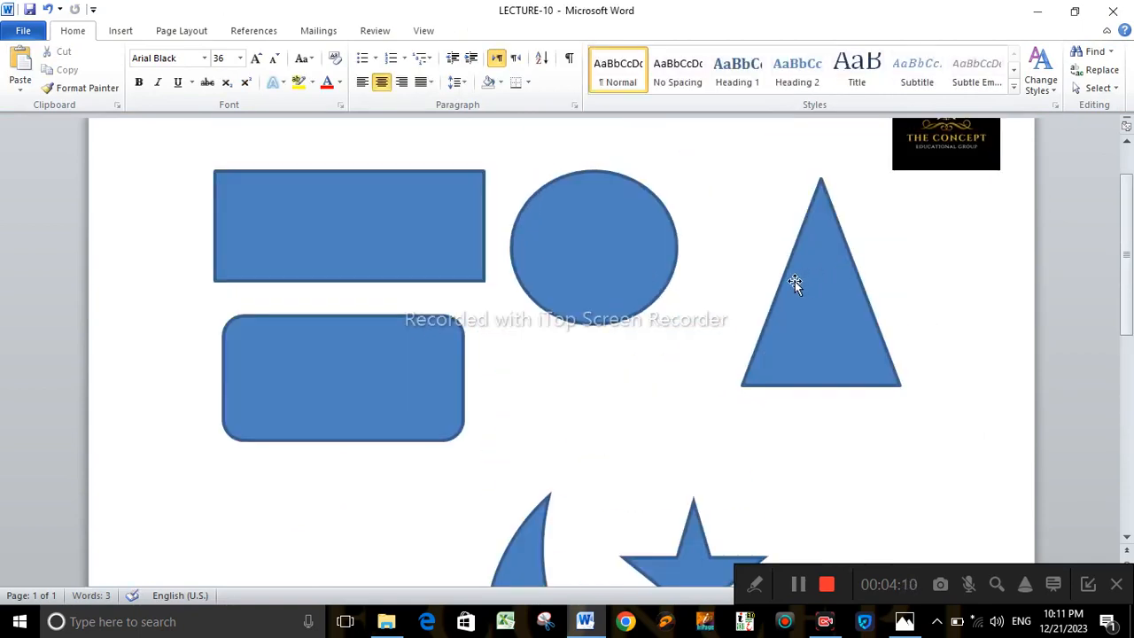
scroll(846, 334, down, 4)
scroll(848, 346, down, 4)
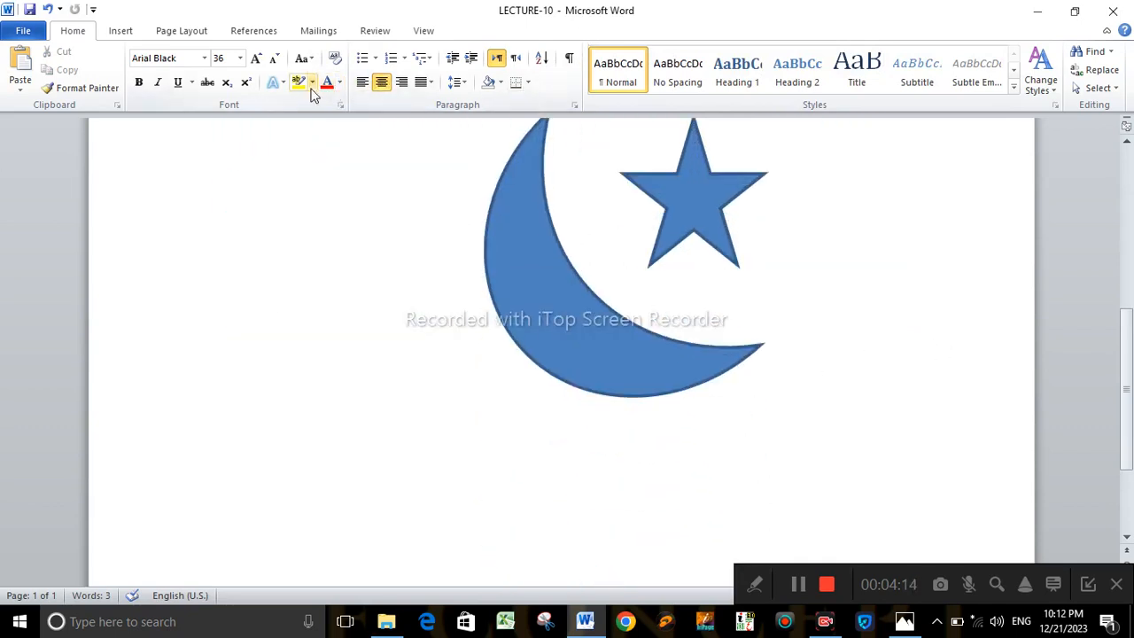
click(196, 34)
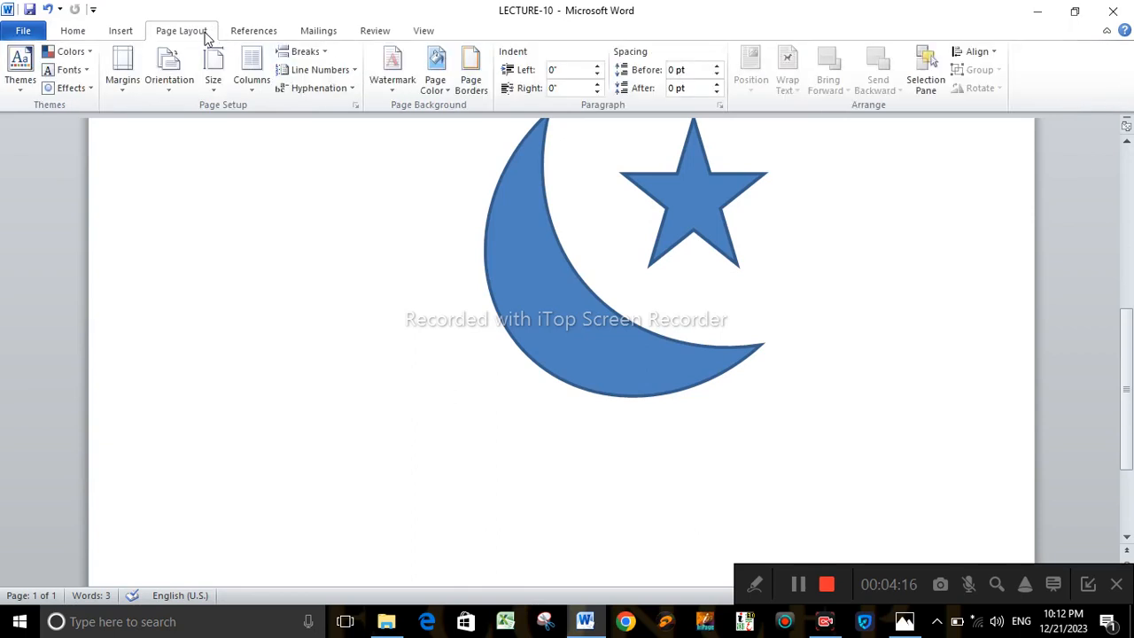
click(446, 62)
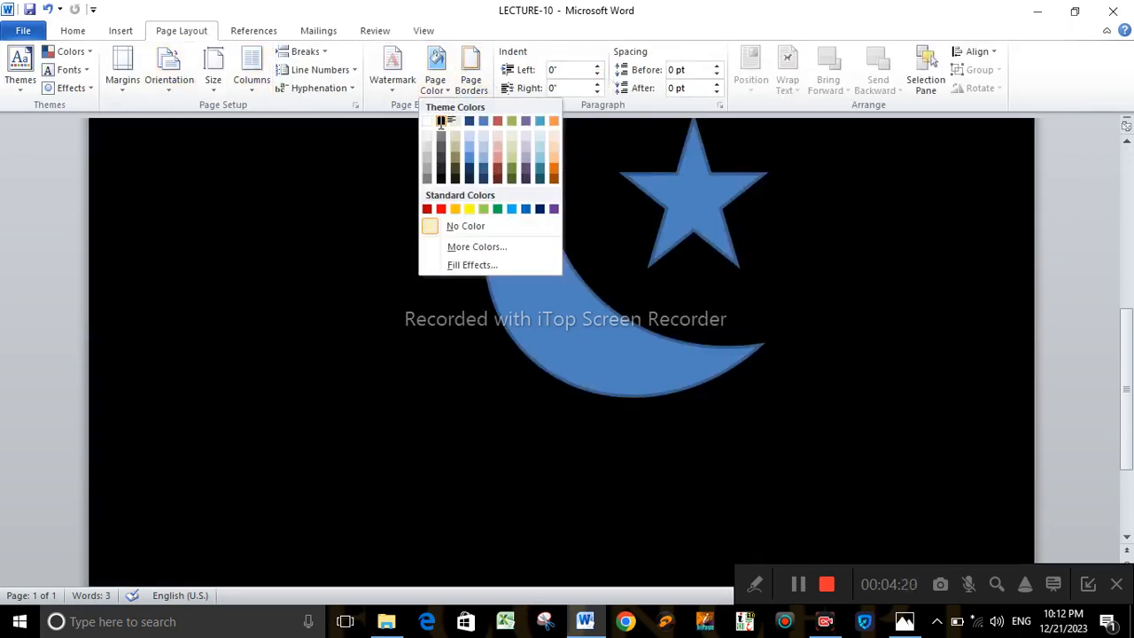
click(441, 122)
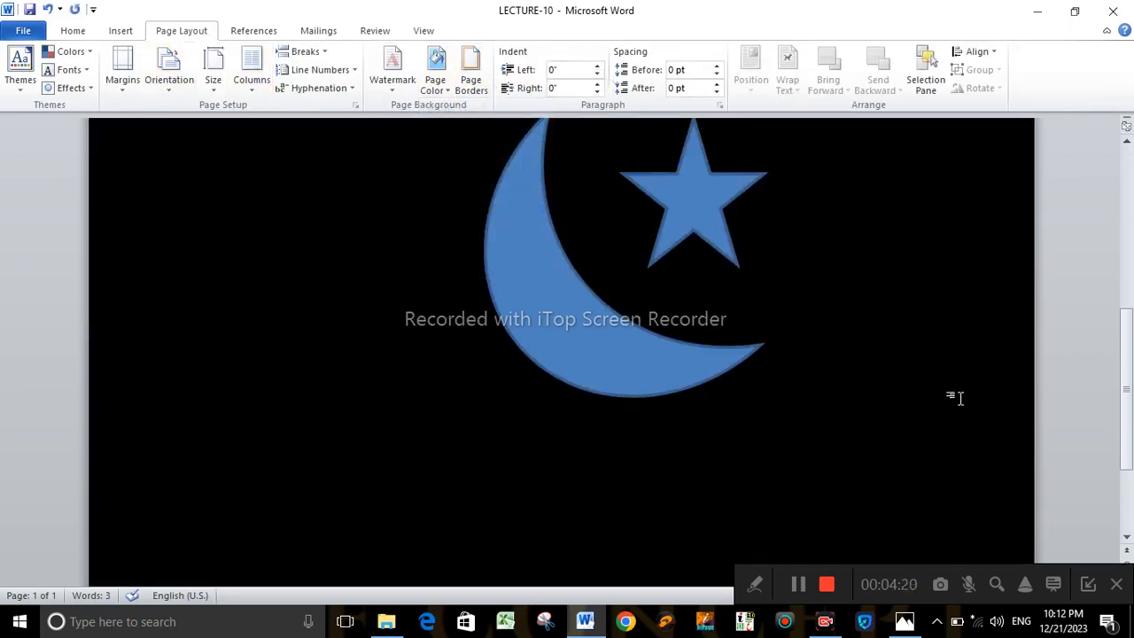
scroll(957, 398, up, 1)
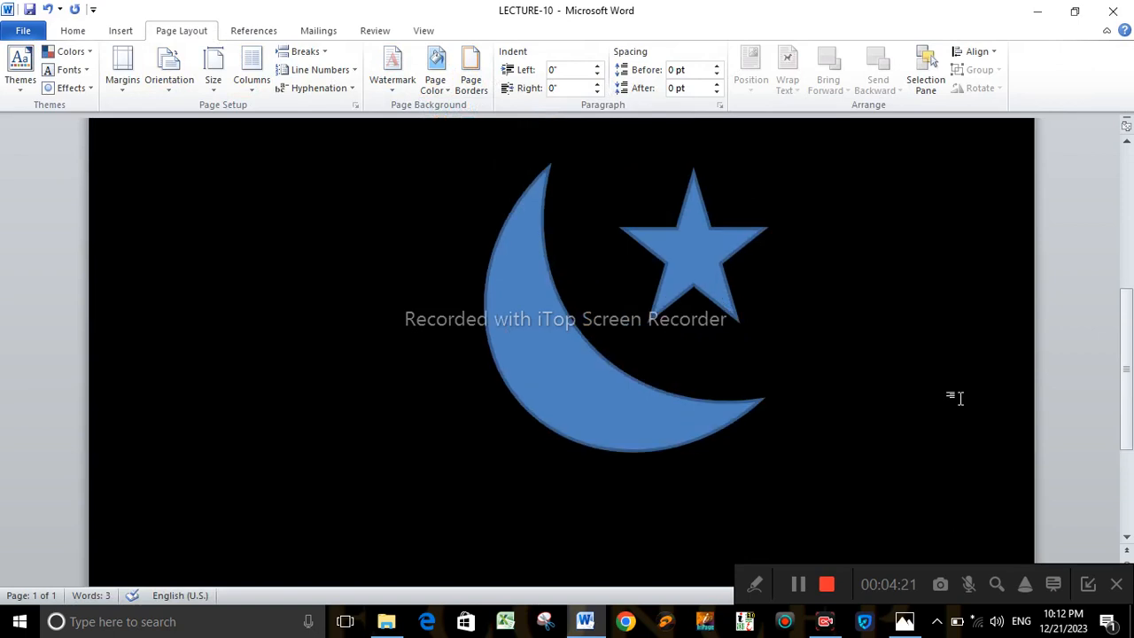
click(559, 331)
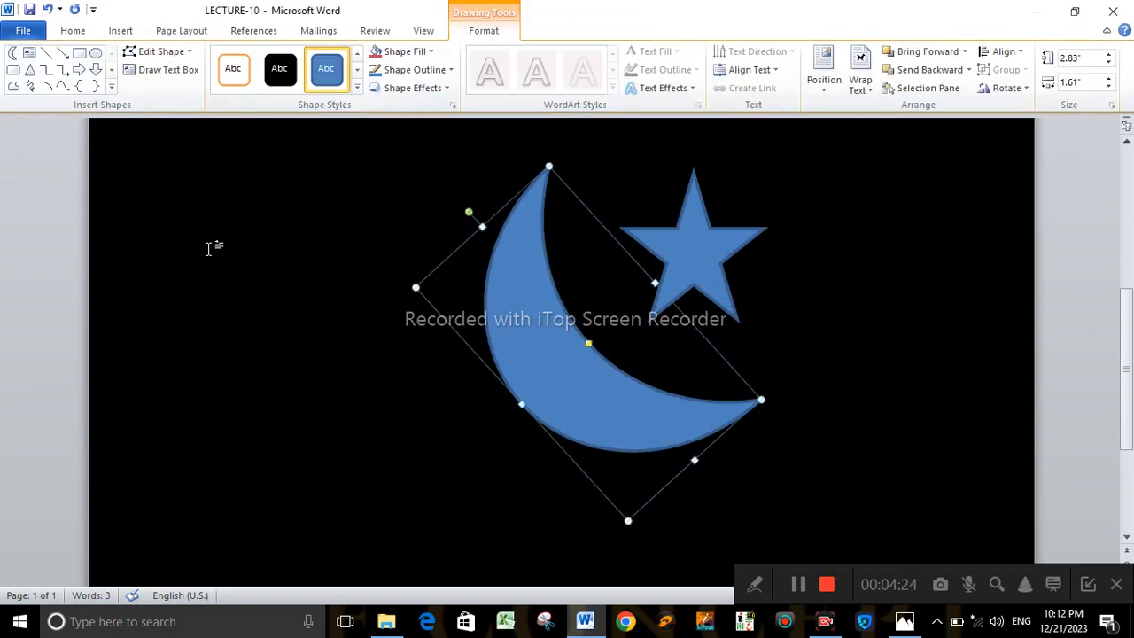
key(ctrl+z)
- Delete the rounded rectangle beneath the plain rectangle
scroll(424, 167, down, 1)
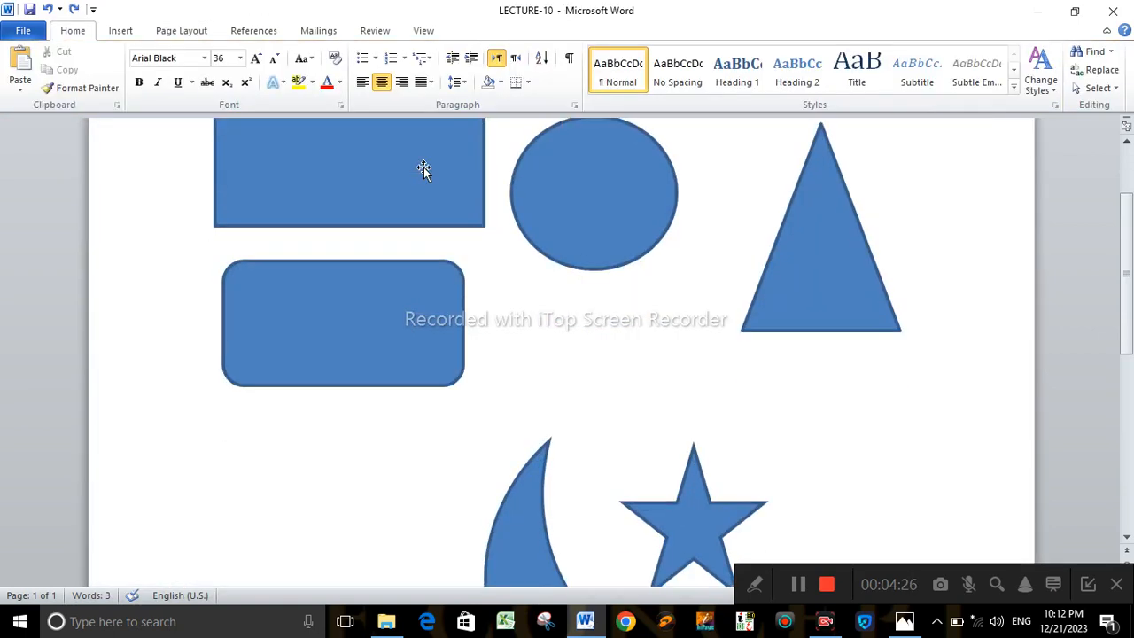
scroll(424, 168, up, 3)
click(403, 472)
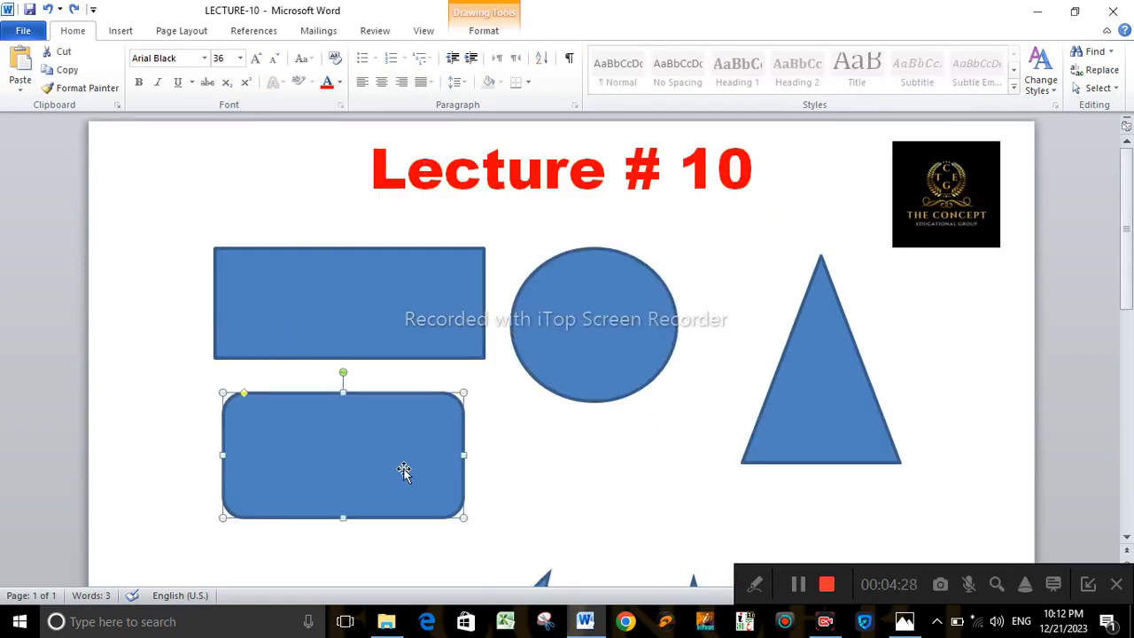
key(Delete)
- Delete the plain rectangle, the circle and the triangle below the title
click(446, 313)
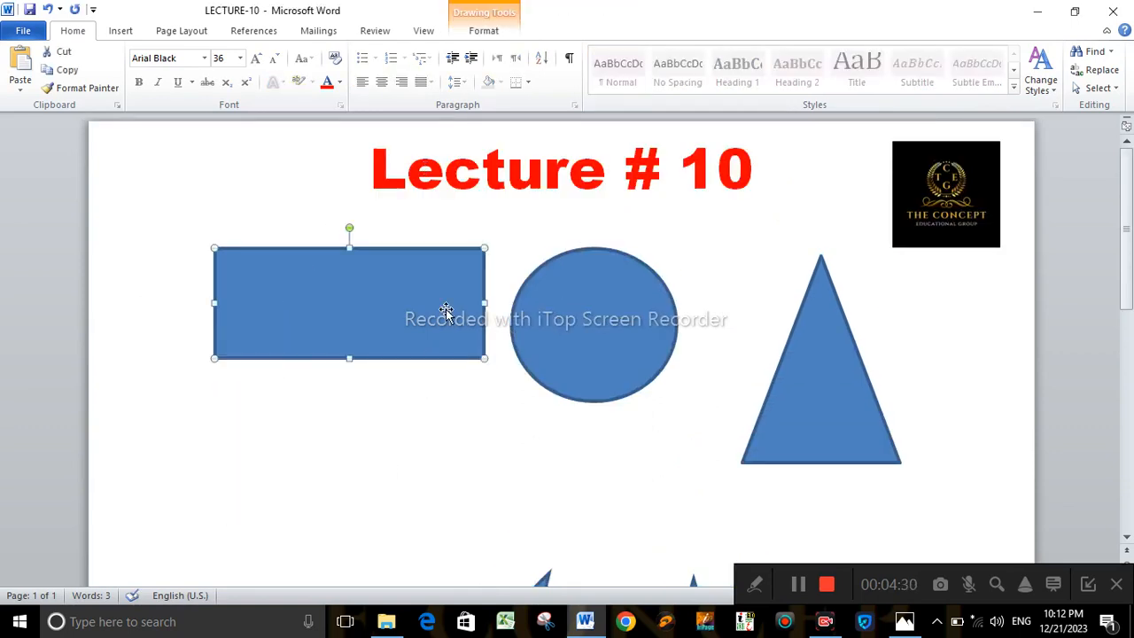
key(Delete)
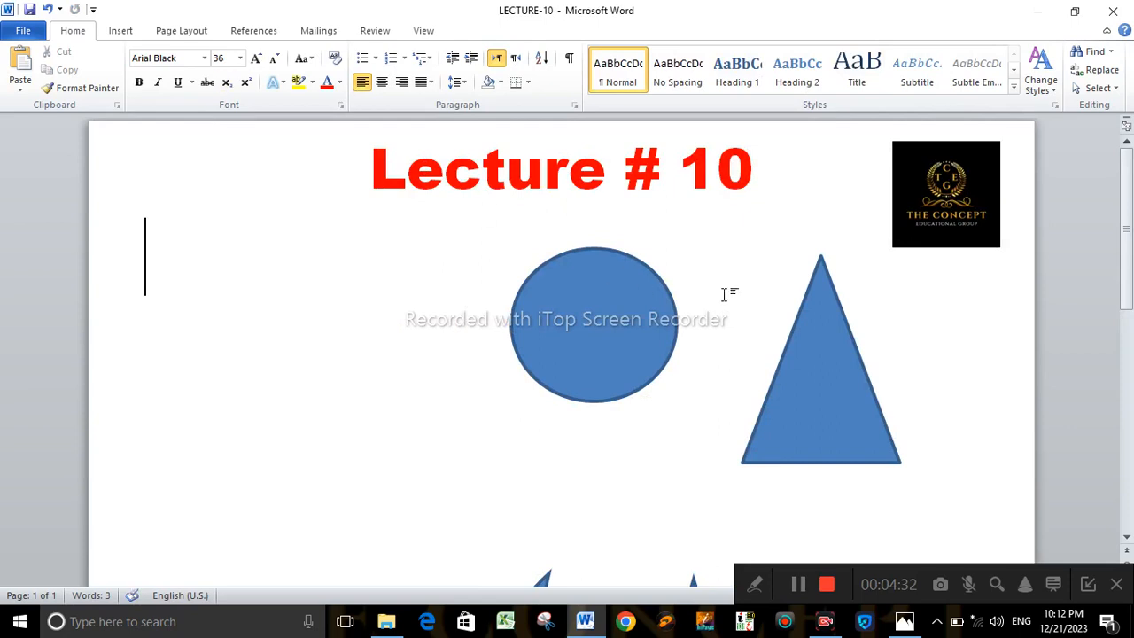
click(540, 313)
key(Delete)
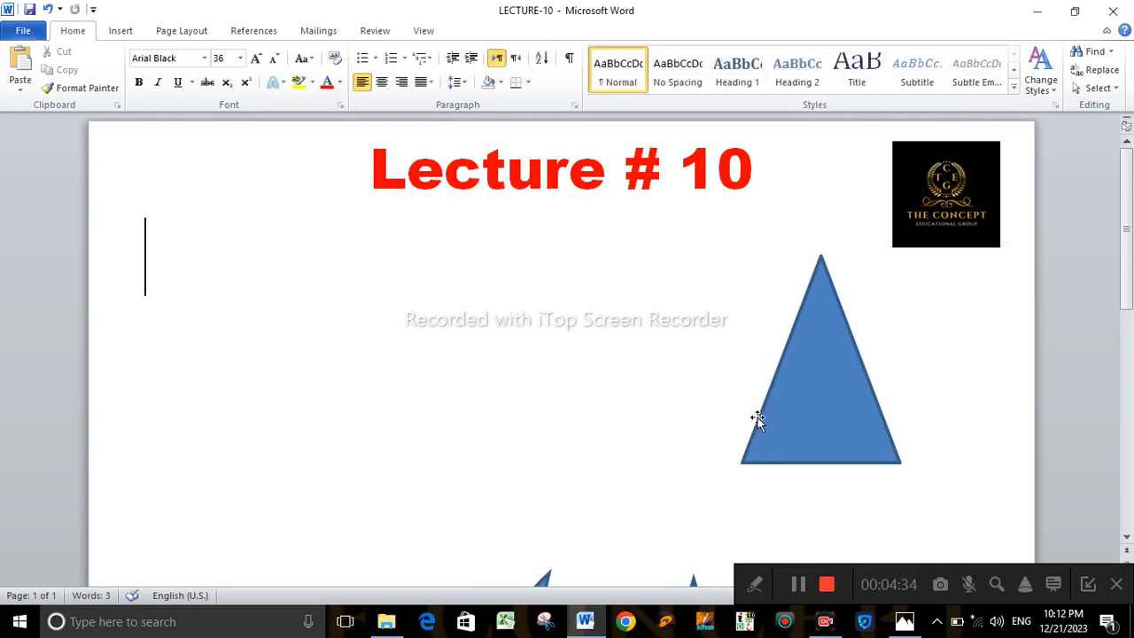
click(828, 407)
key(Delete)
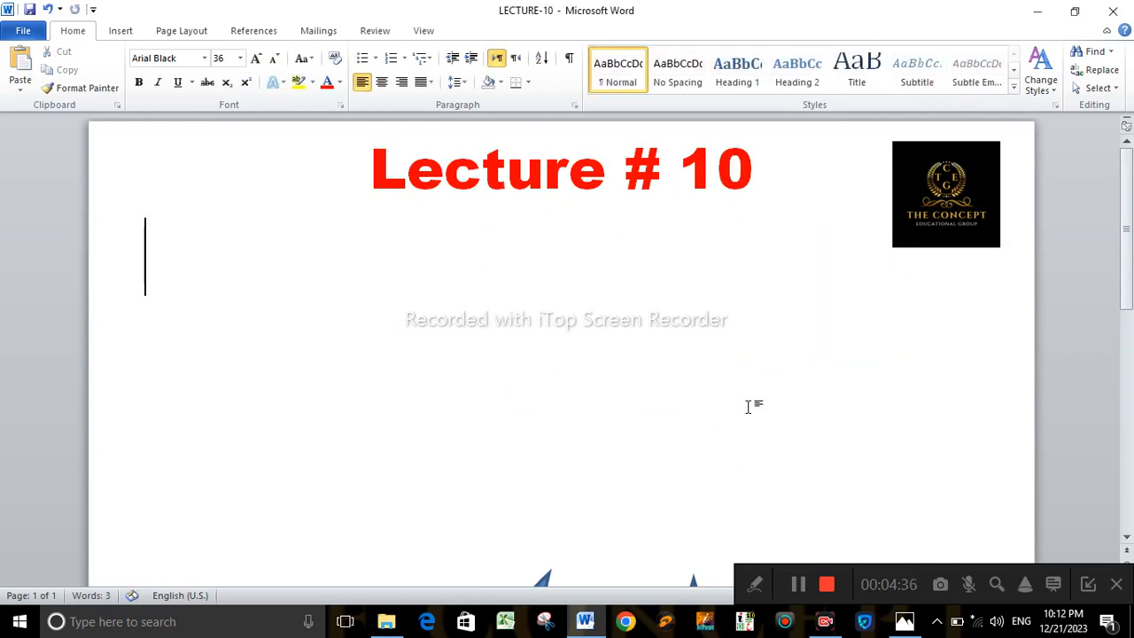
- Delete the moon and the star from the lower part of the page
scroll(750, 405, down, 5)
drag(699, 357, 699, 197)
drag(567, 499, 578, 352)
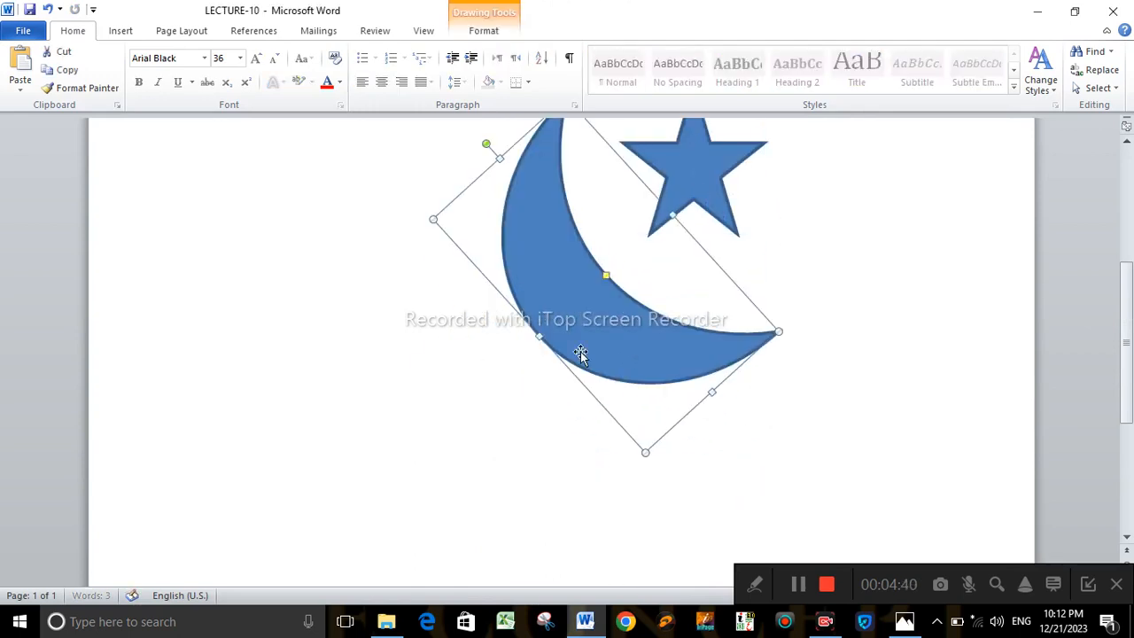
scroll(578, 353, up, 3)
scroll(918, 407, down, 4)
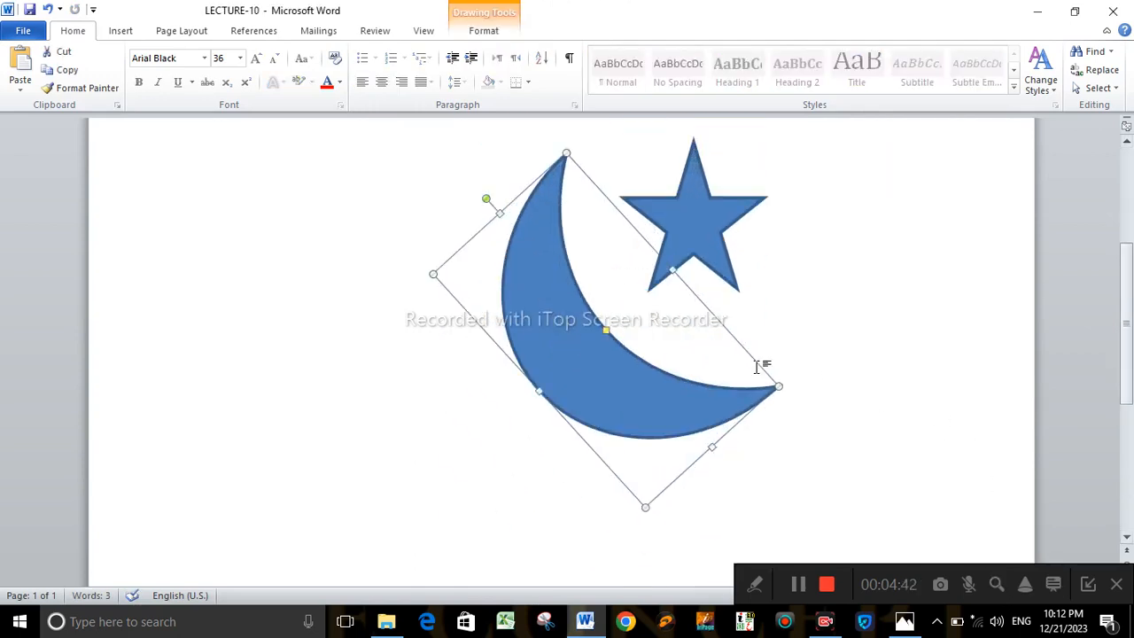
double_click(585, 328)
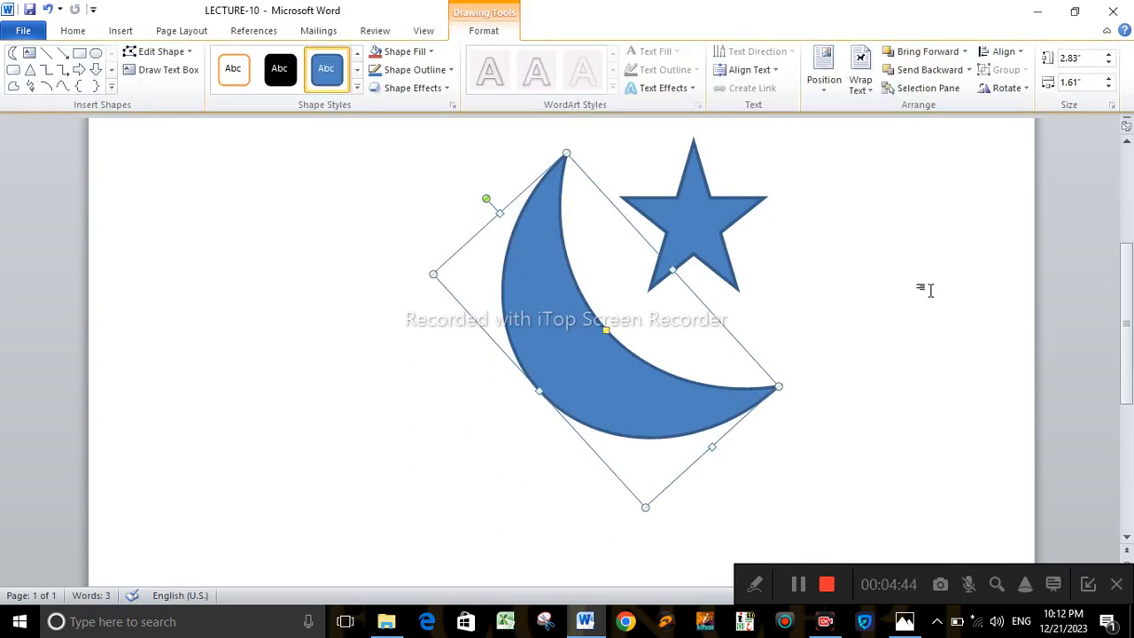
key(Delete)
click(696, 240)
key(Delete)
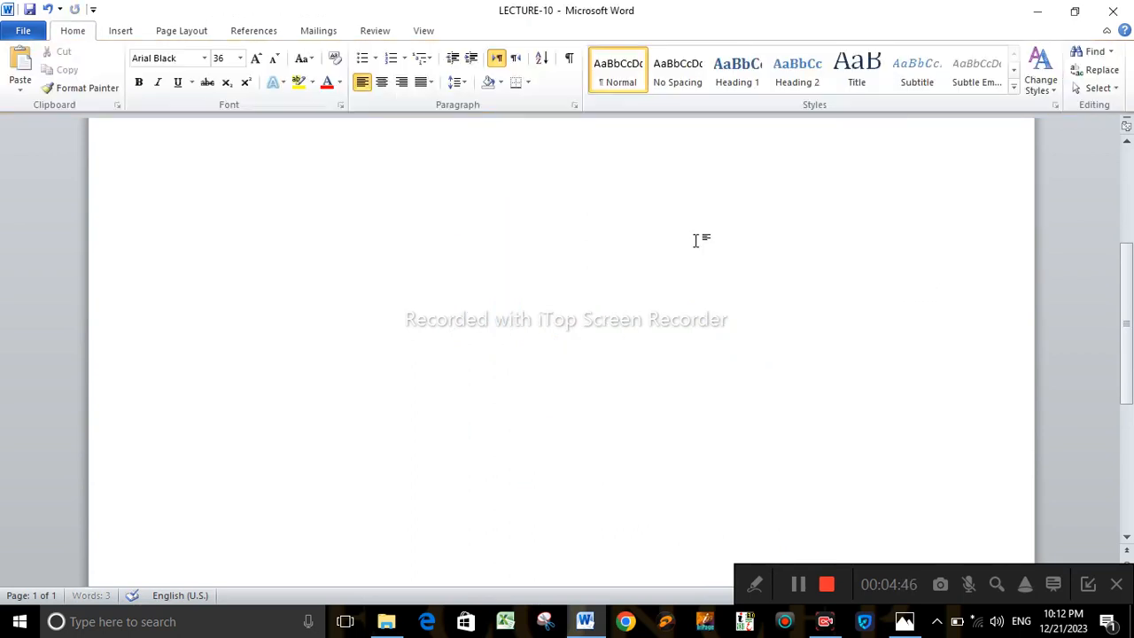
- Draw a moon about 1.75" high and 0.93" wide below the title, rotated counterclockwise so it opens toward the upper right
scroll(656, 256, up, 4)
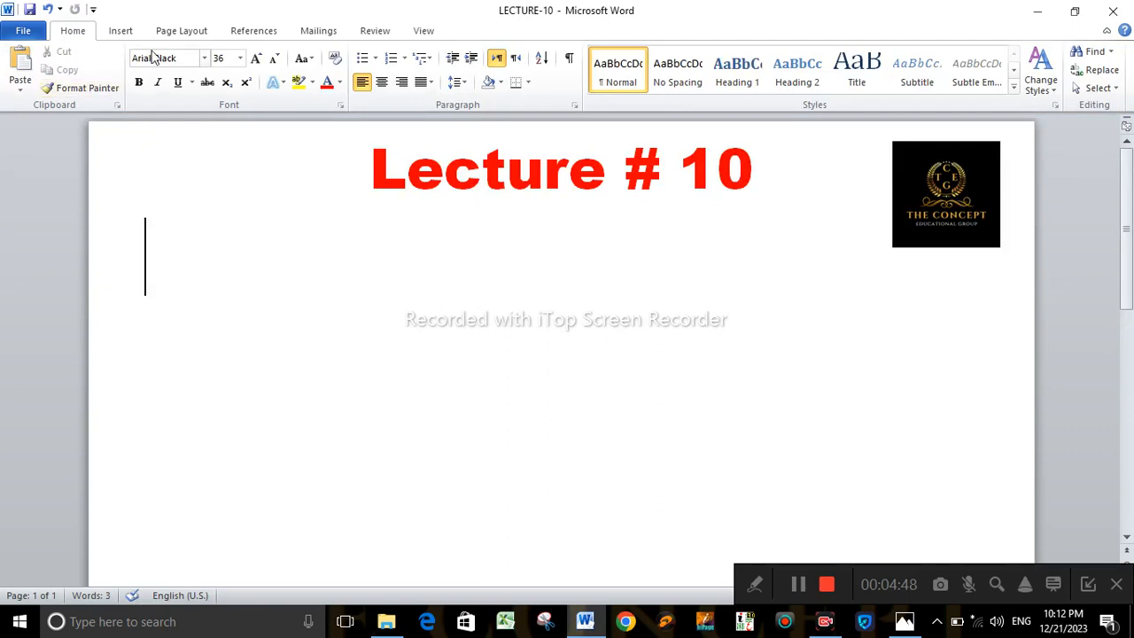
click(121, 30)
click(244, 66)
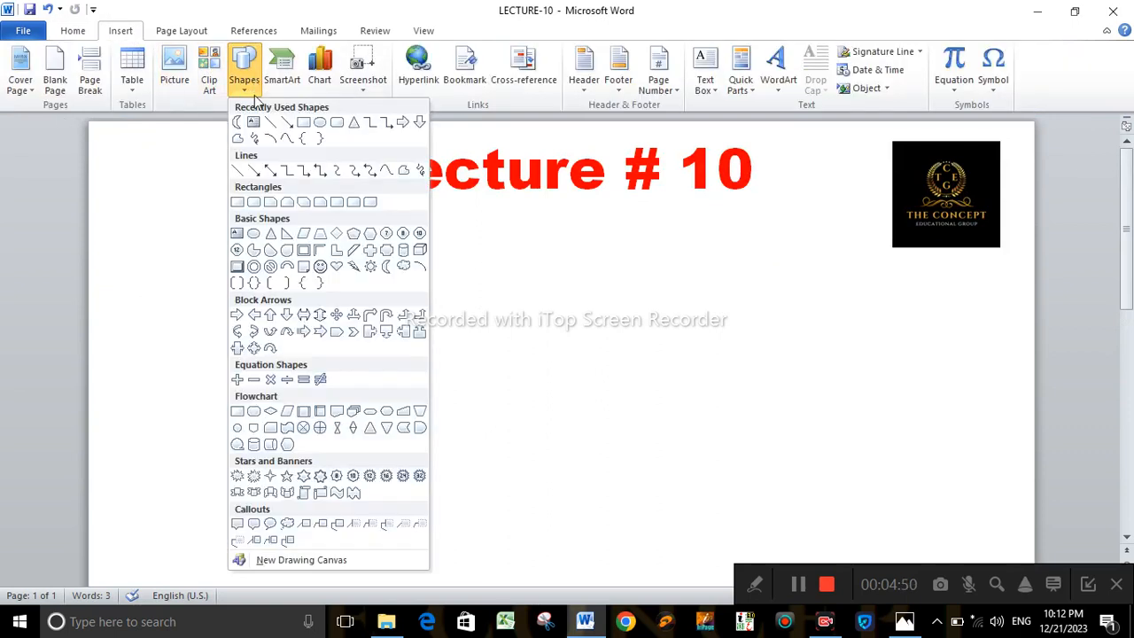
click(381, 263)
mouse_move(363, 291)
mouse_down()
mouse_move(435, 387)
mouse_move(468, 485)
mouse_up()
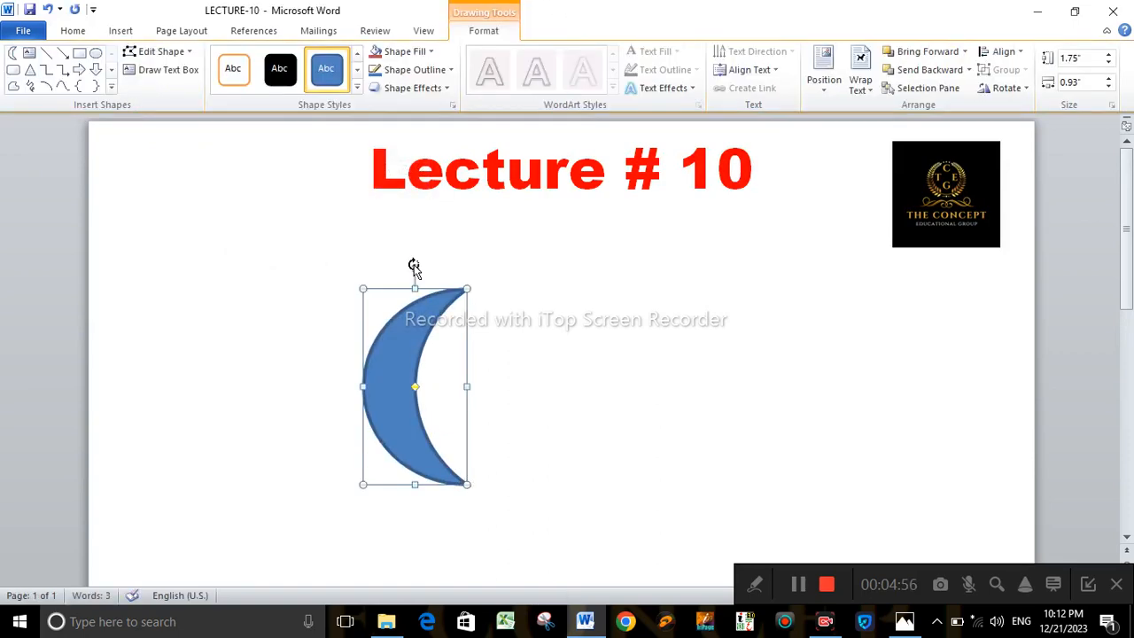
drag(417, 271, 259, 266)
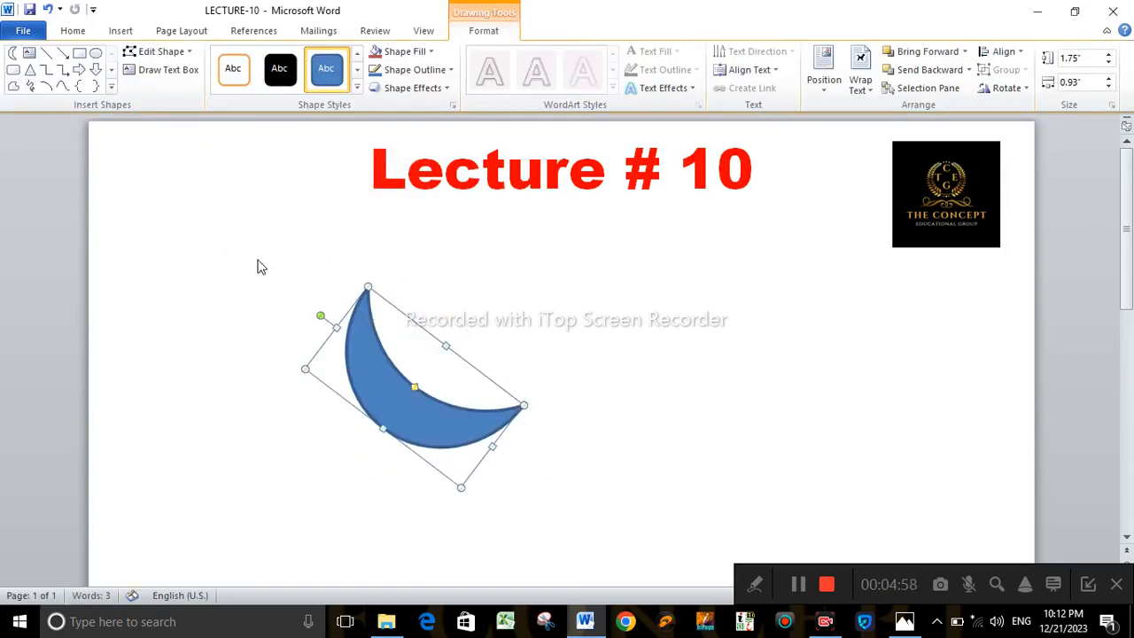
click(601, 315)
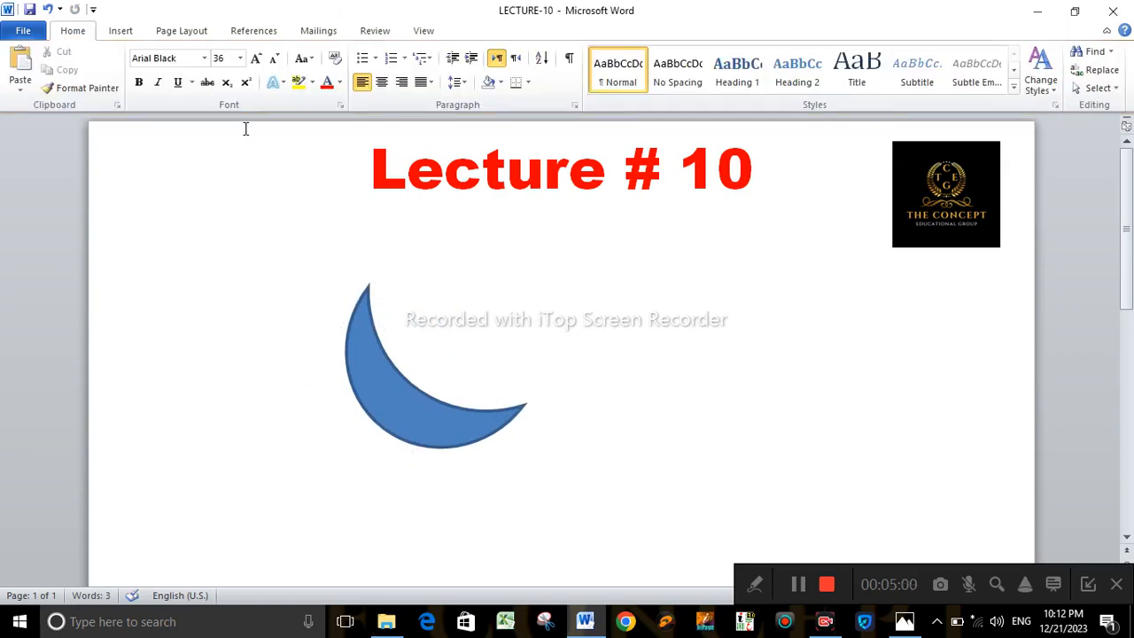
- Draw a five-point star about 0.8" high and 0.87" wide above the moon and move it into the moon's opening
click(120, 31)
click(244, 80)
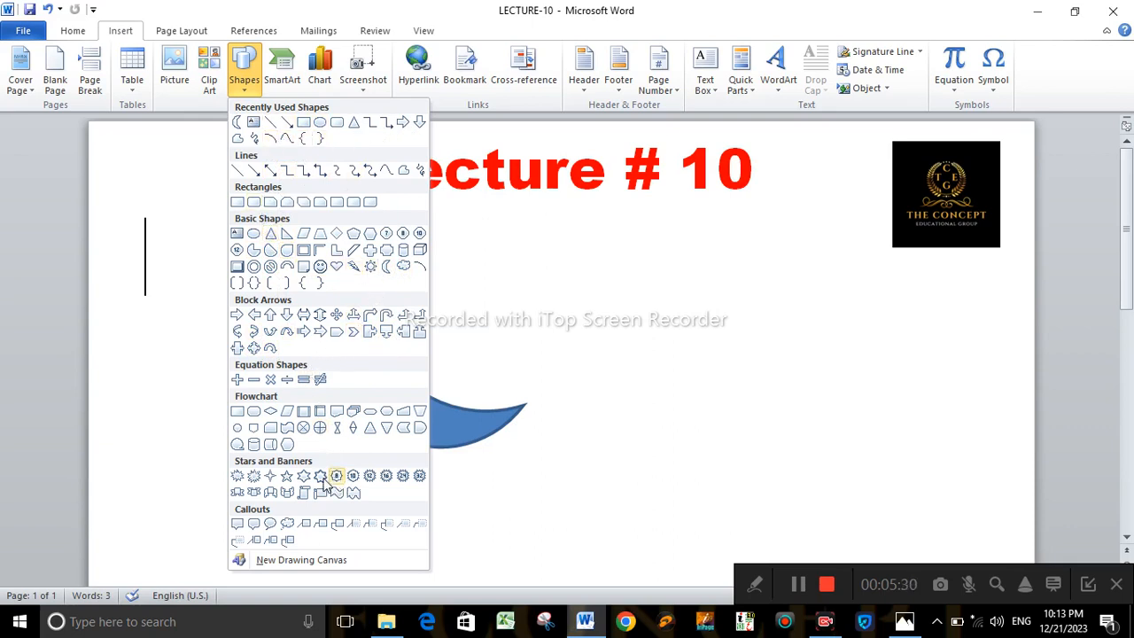
click(286, 476)
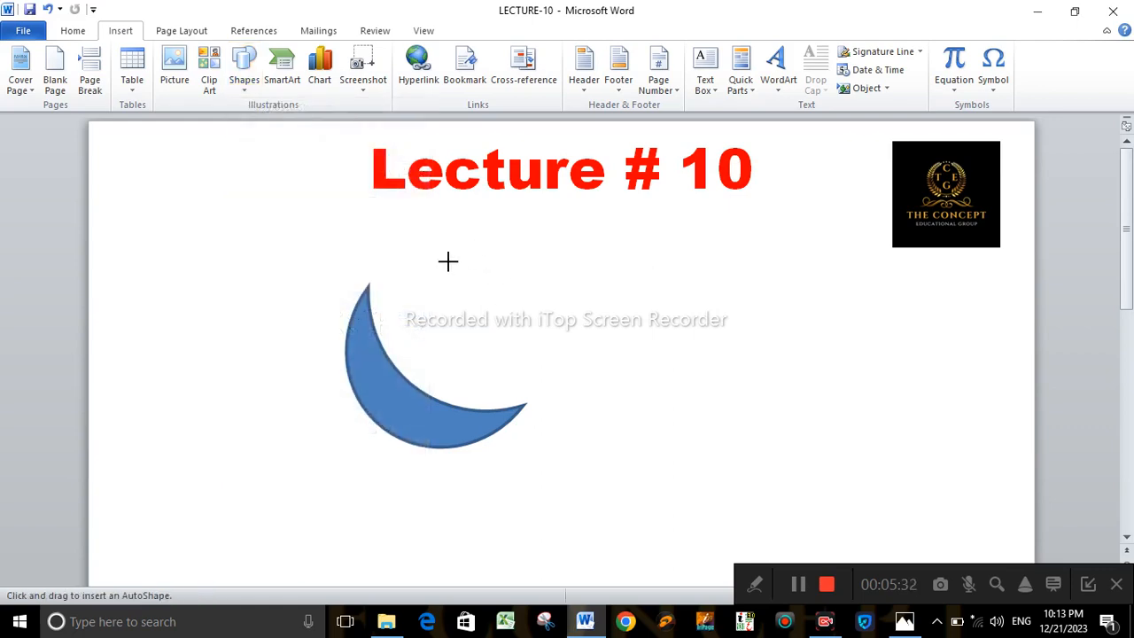
drag(448, 260, 544, 345)
click(640, 339)
click(468, 316)
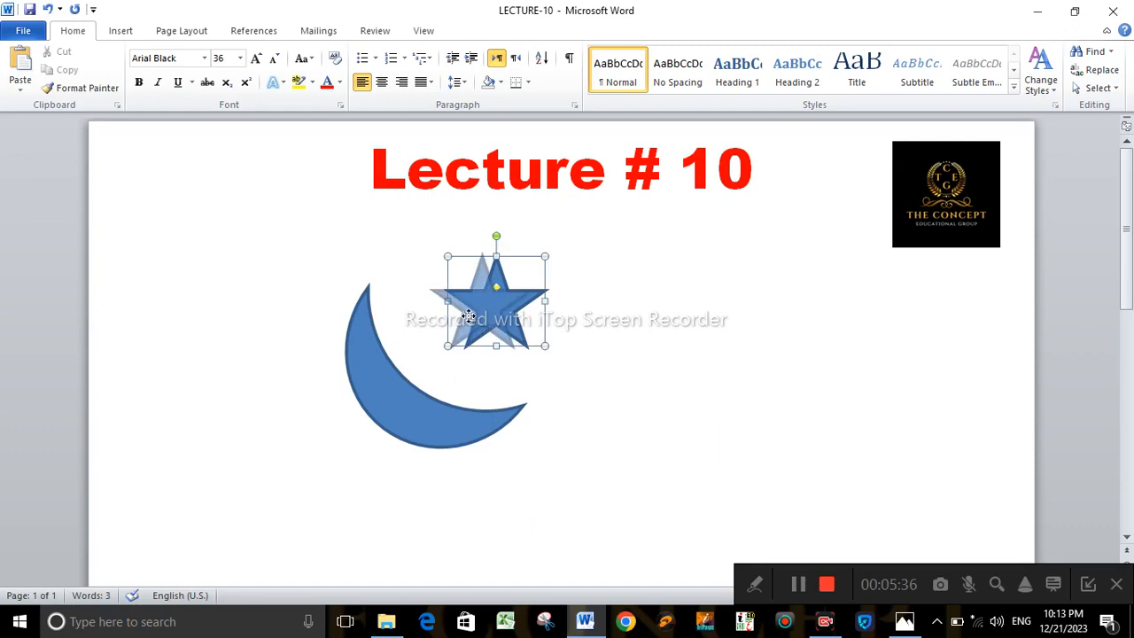
mouse_move(469, 316)
mouse_down()
mouse_move(486, 306)
mouse_move(471, 315)
mouse_up()
click(528, 319)
click(653, 316)
- Give the star a yellow fill and a yellow outline from the standard colors
click(478, 321)
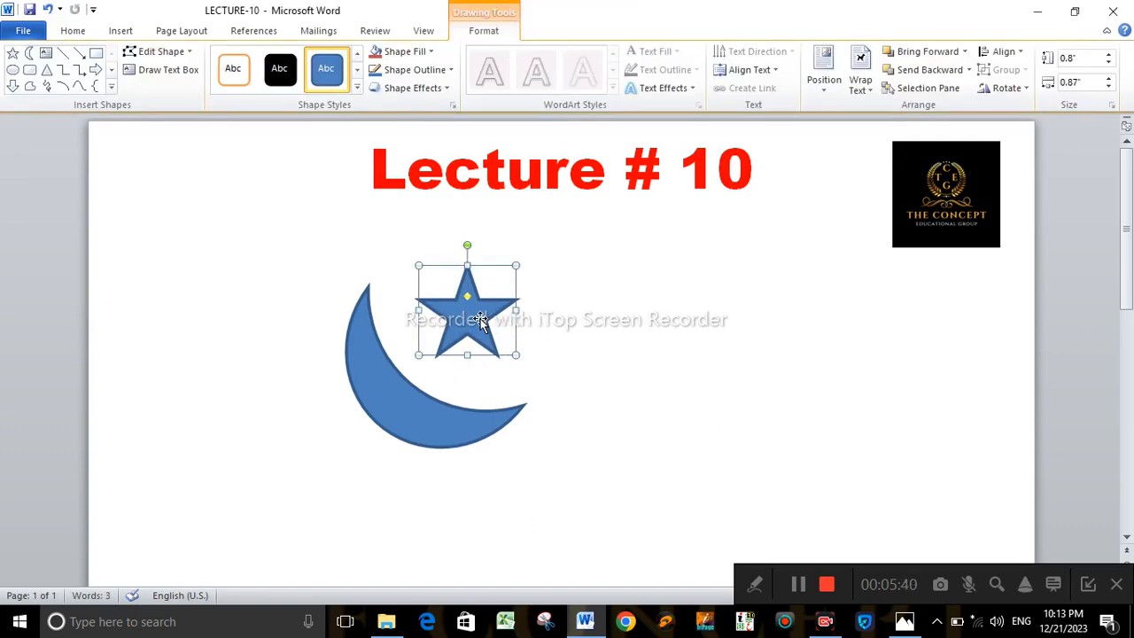
click(413, 51)
click(414, 52)
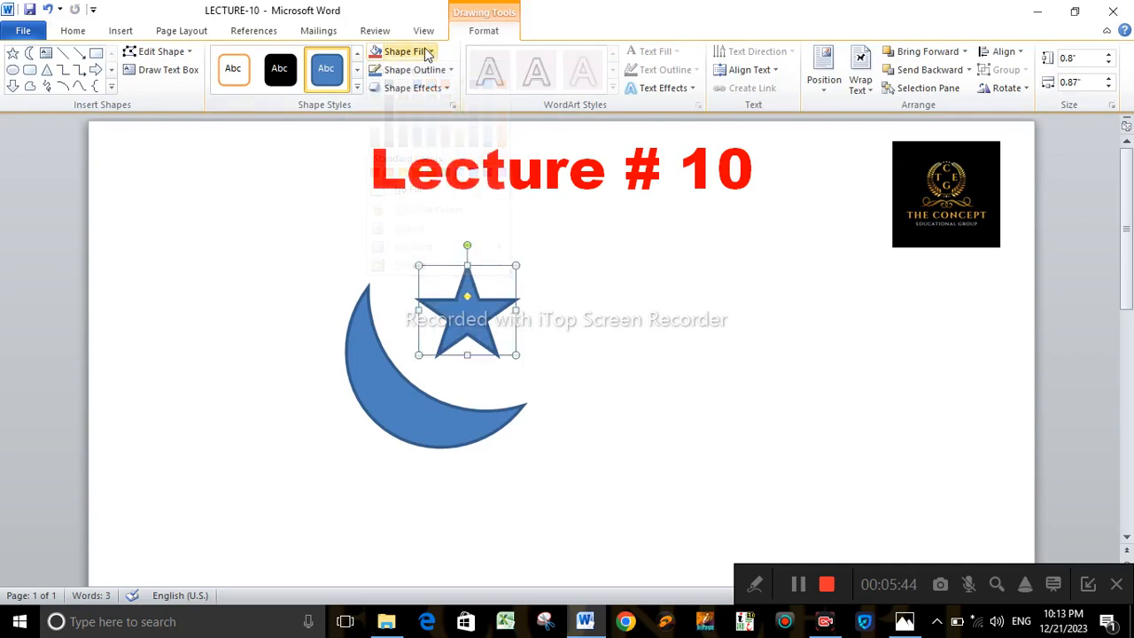
click(413, 53)
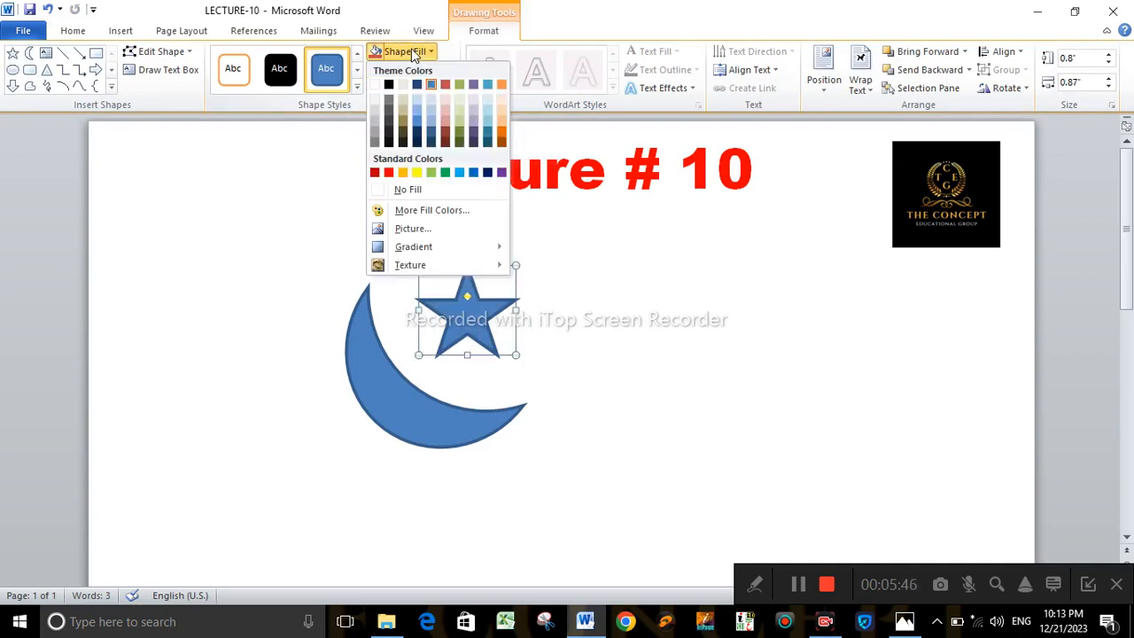
click(417, 173)
click(401, 70)
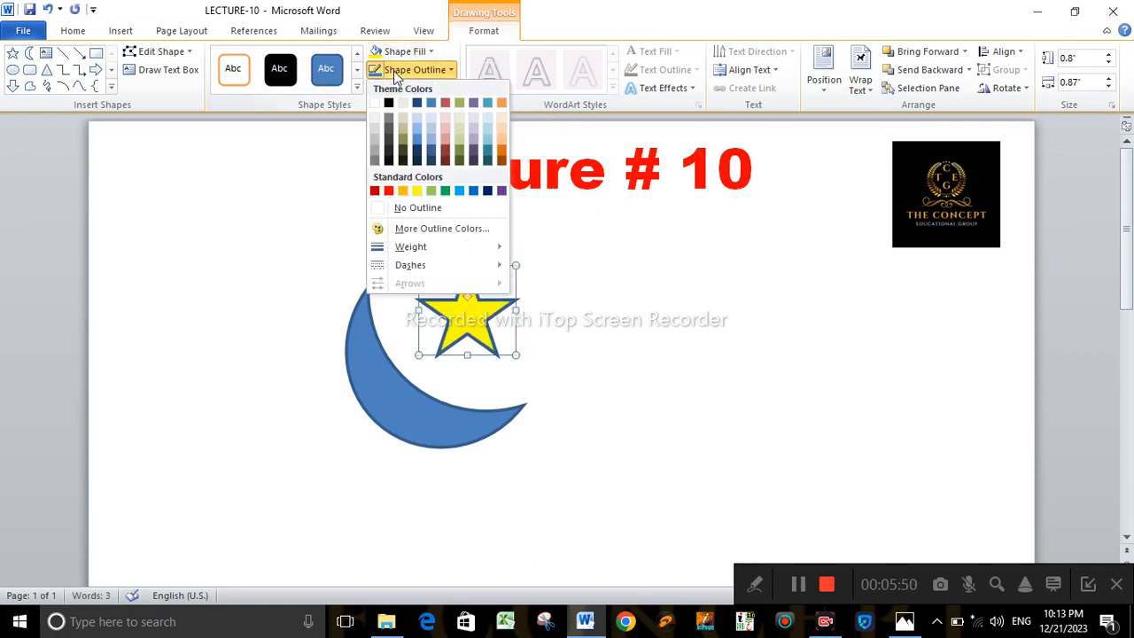
right_click(405, 195)
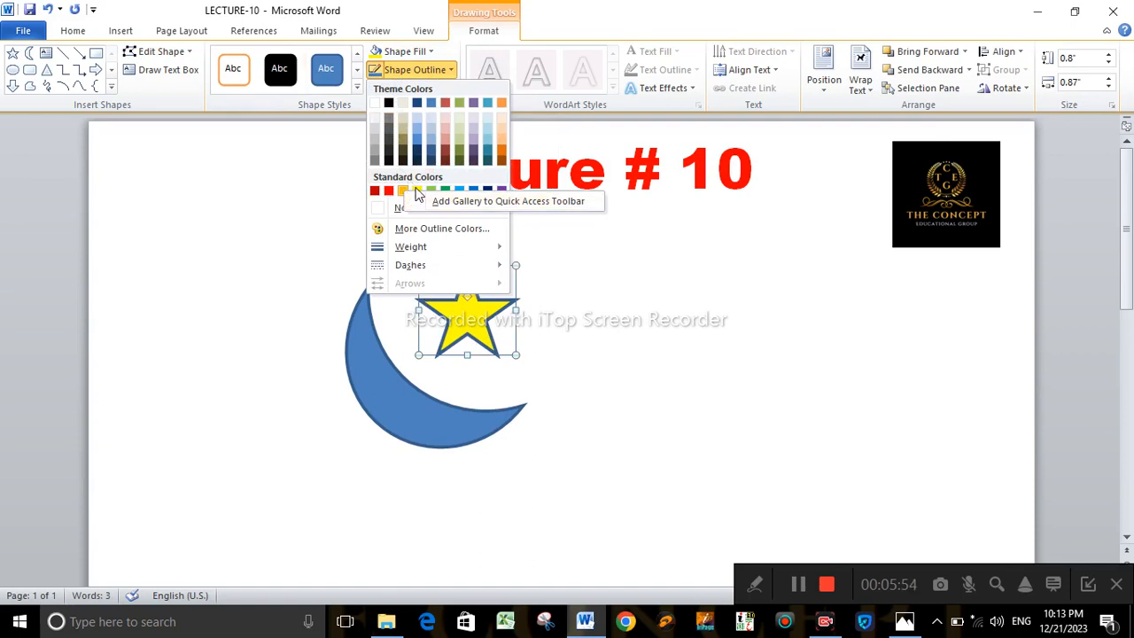
click(412, 207)
click(691, 319)
- Apply the same yellow outline and yellow fill to the moon
click(437, 416)
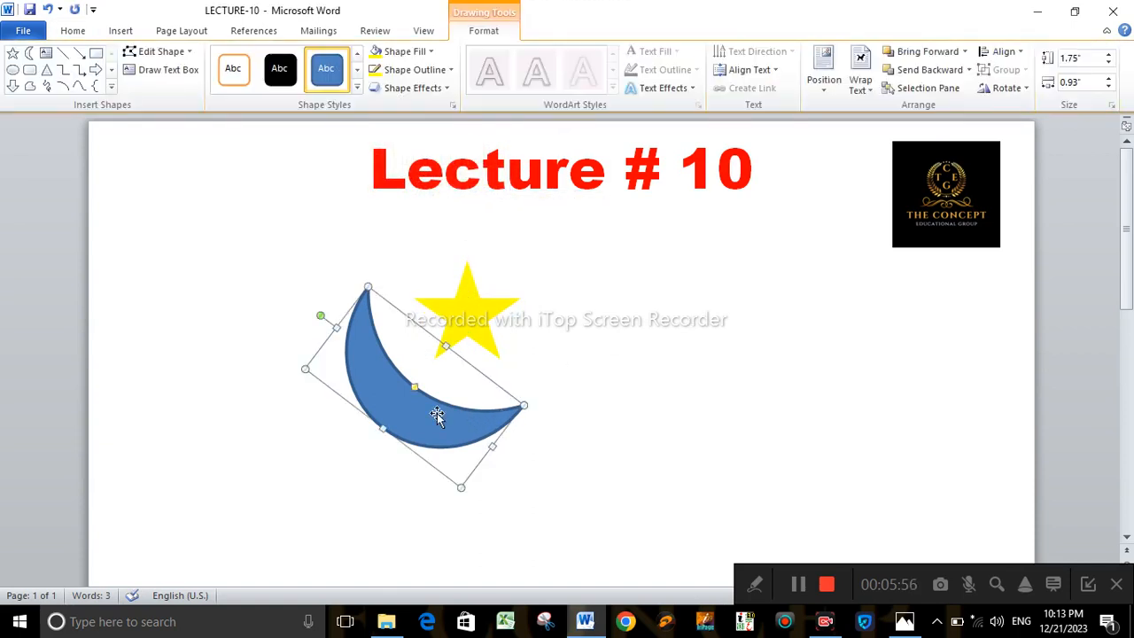
click(376, 70)
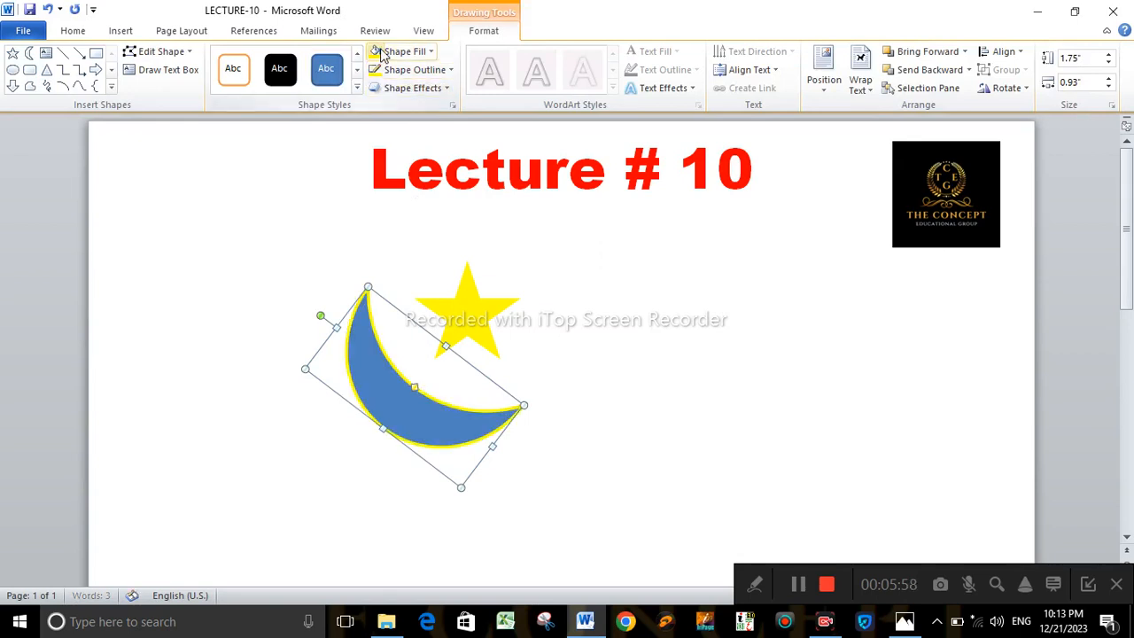
click(376, 51)
click(656, 356)
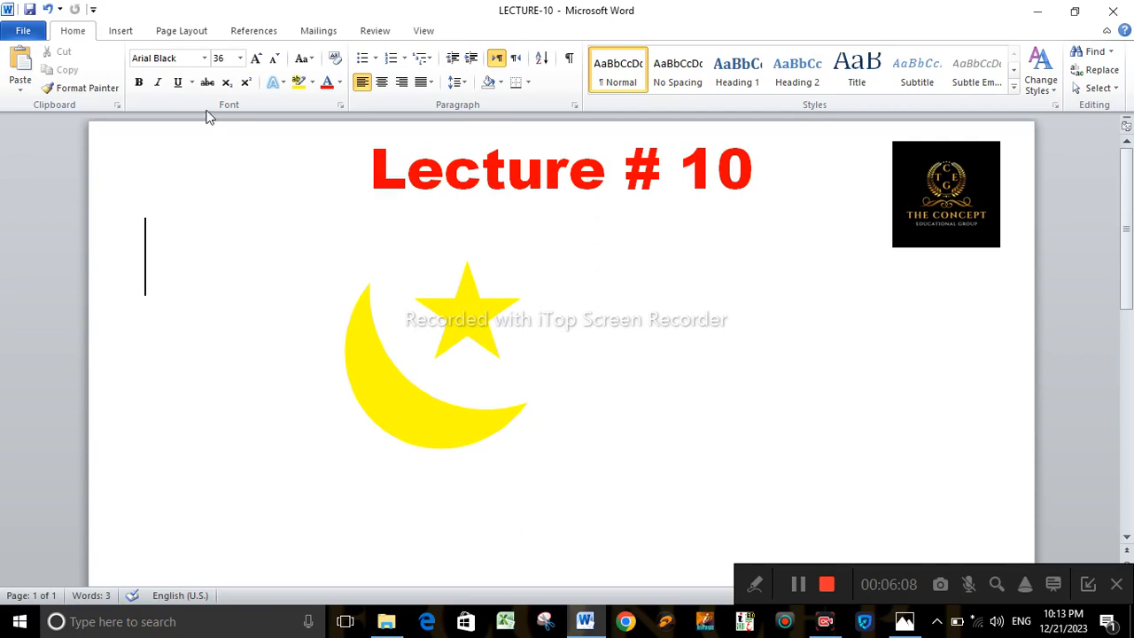
- Set the page color to black behind the moon and star
click(186, 30)
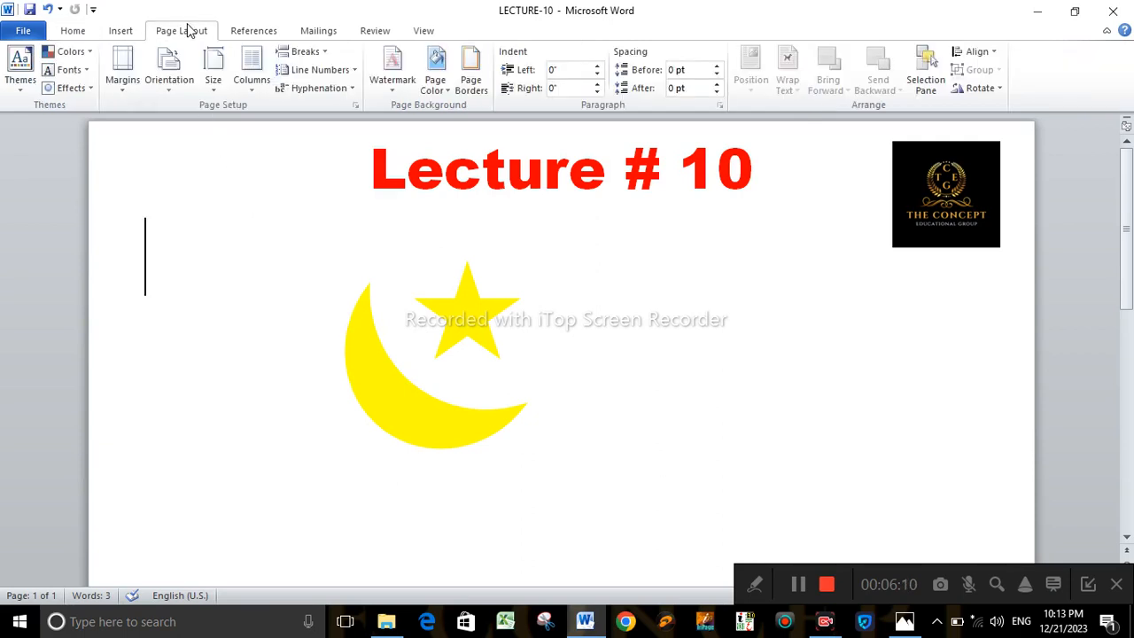
click(438, 85)
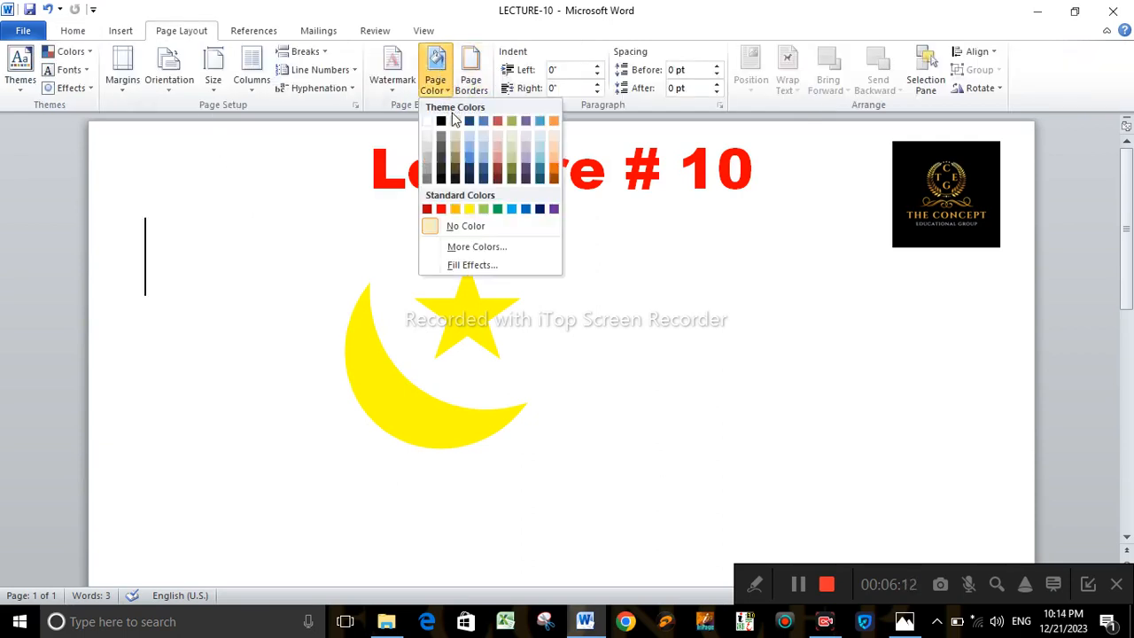
click(440, 120)
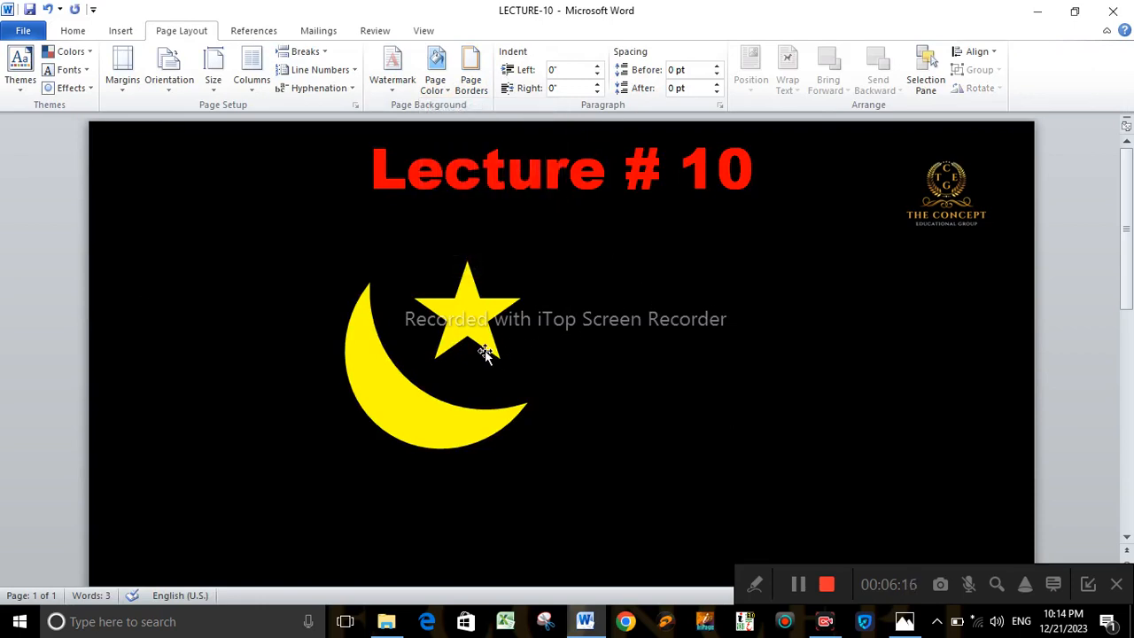
- Place a copy of the yellow star to the right of the moon and undo the accidental flattening of the copy
click(477, 325)
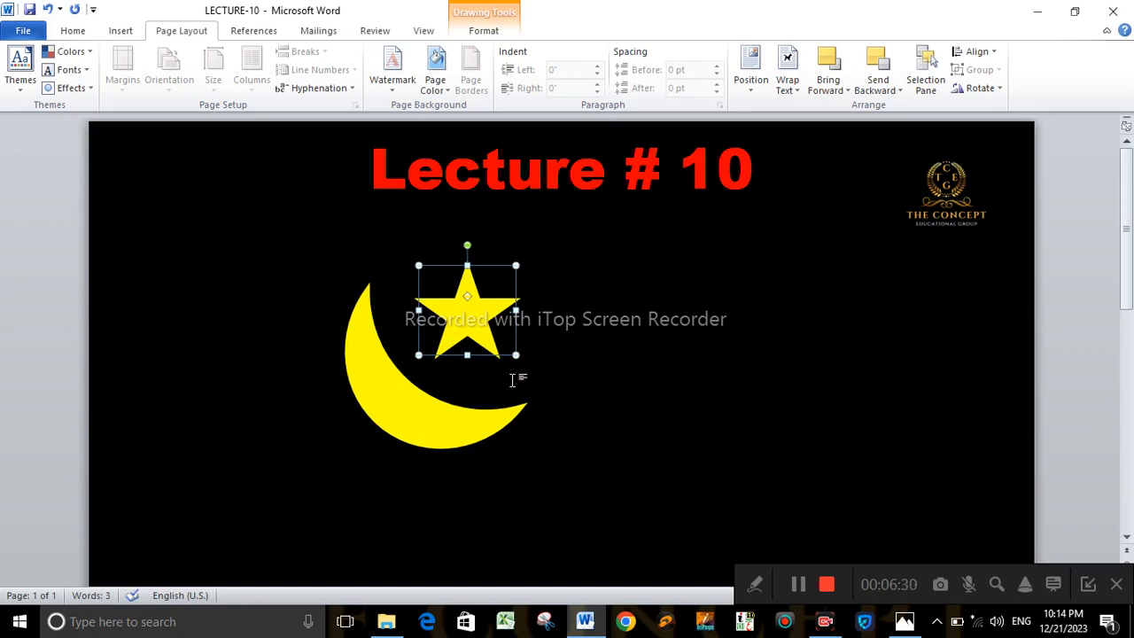
ctrl+drag(485, 327, 697, 303)
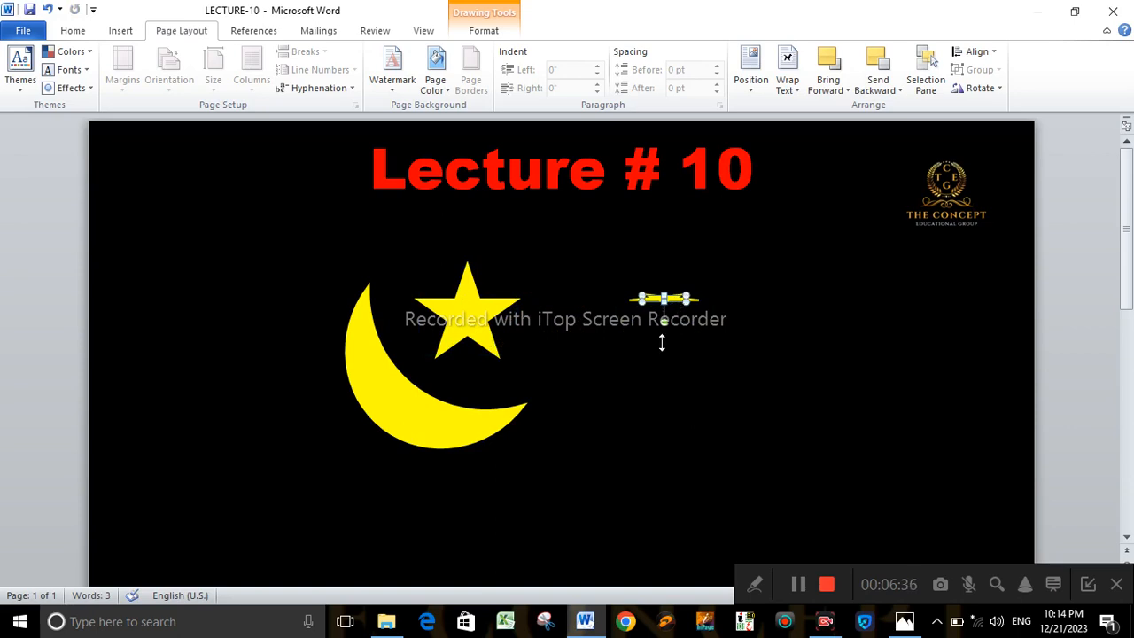
key(ctrl+z)
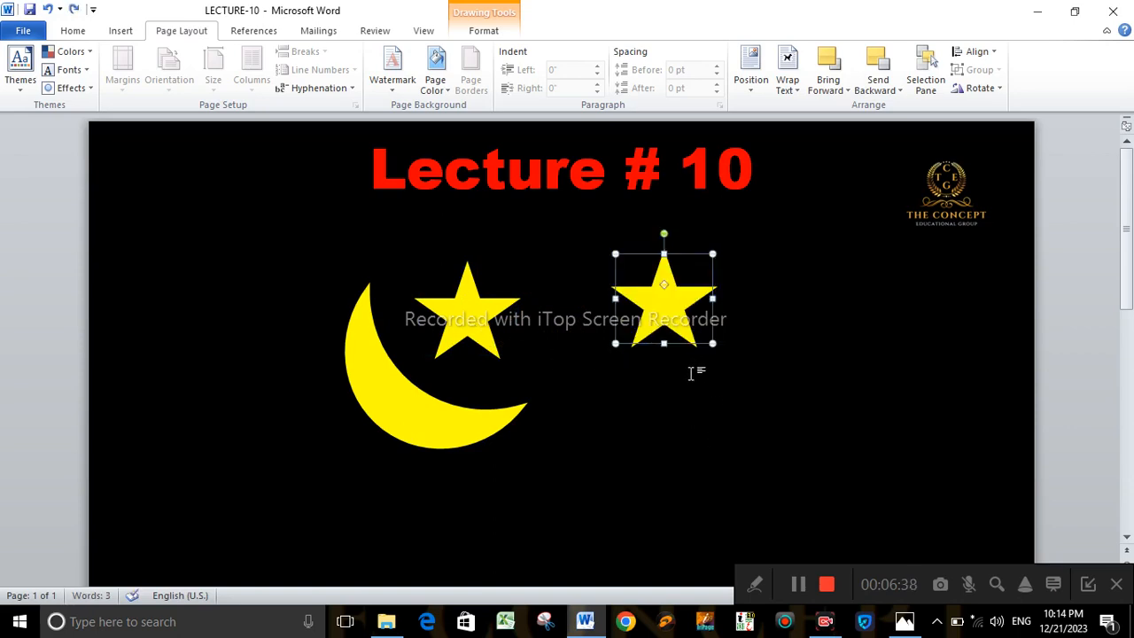
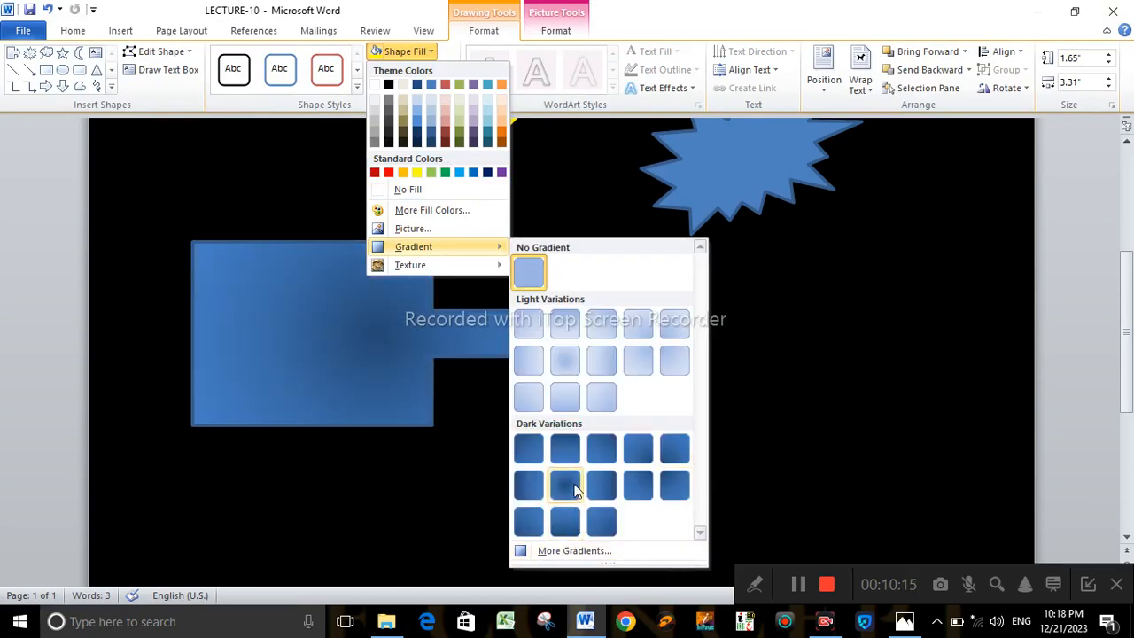
- Give the arrow callout a pattern fill with an orange foreground color and a red background color
click(562, 553)
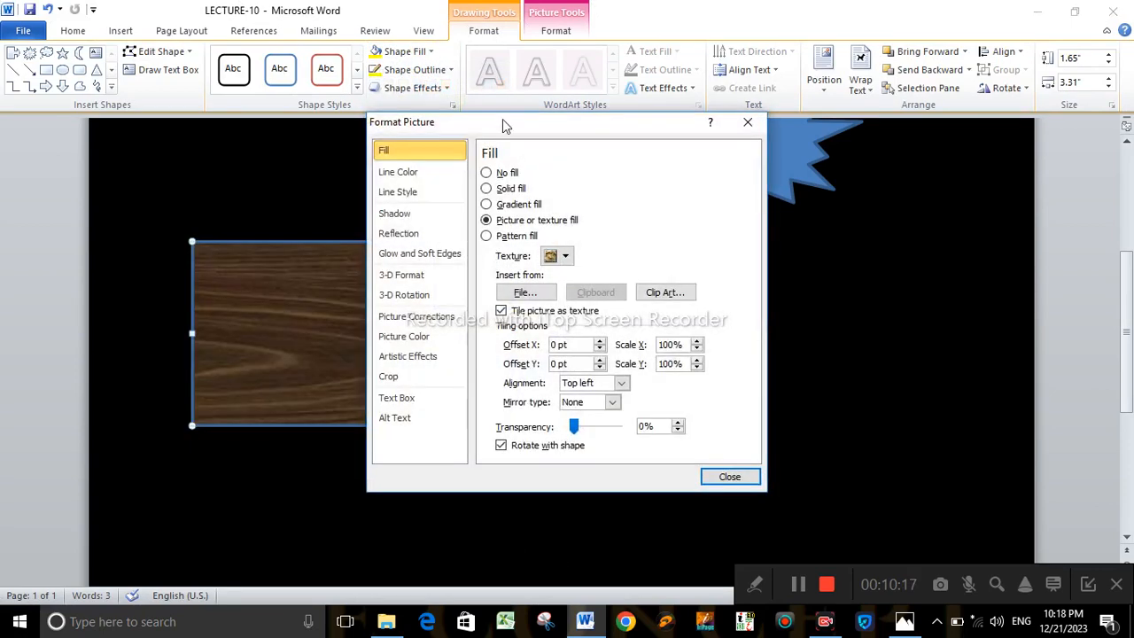
drag(539, 129, 791, 82)
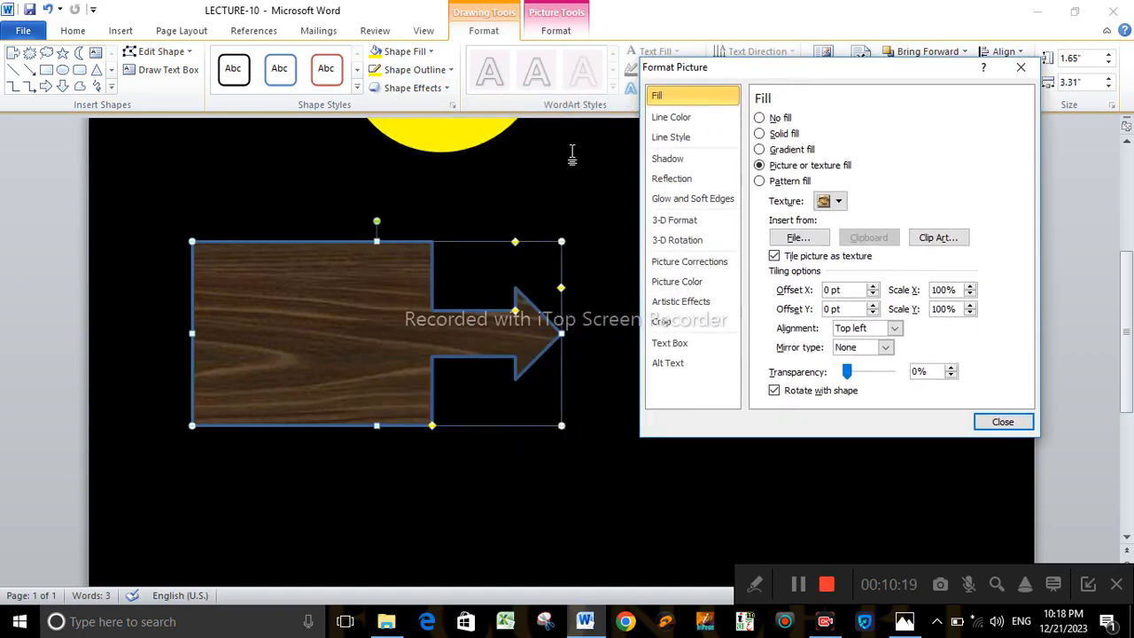
click(760, 180)
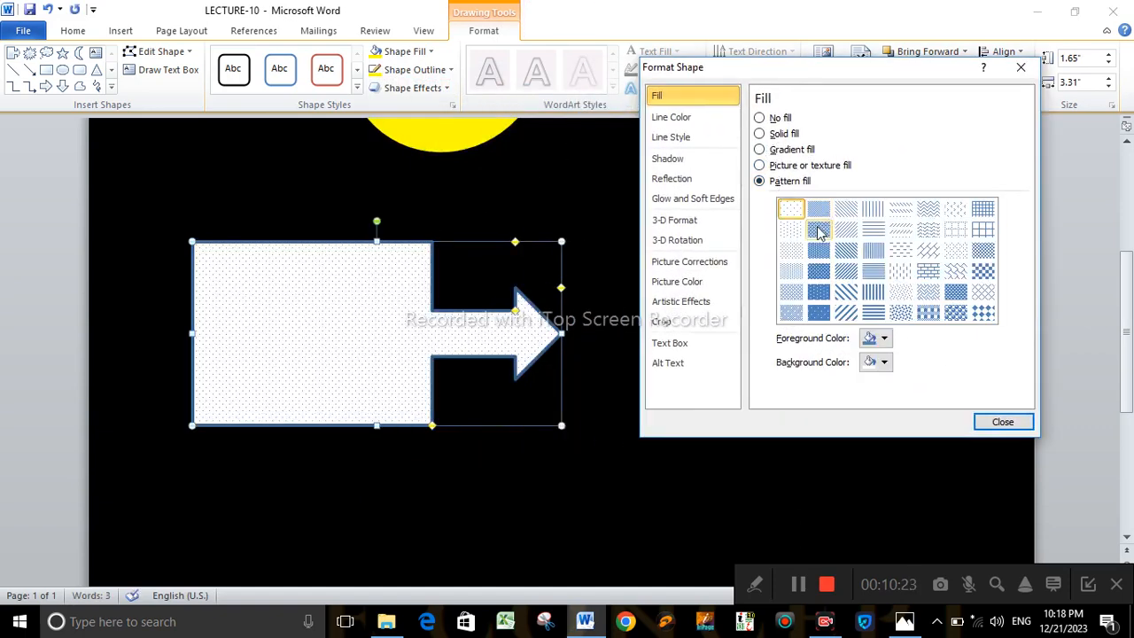
click(882, 337)
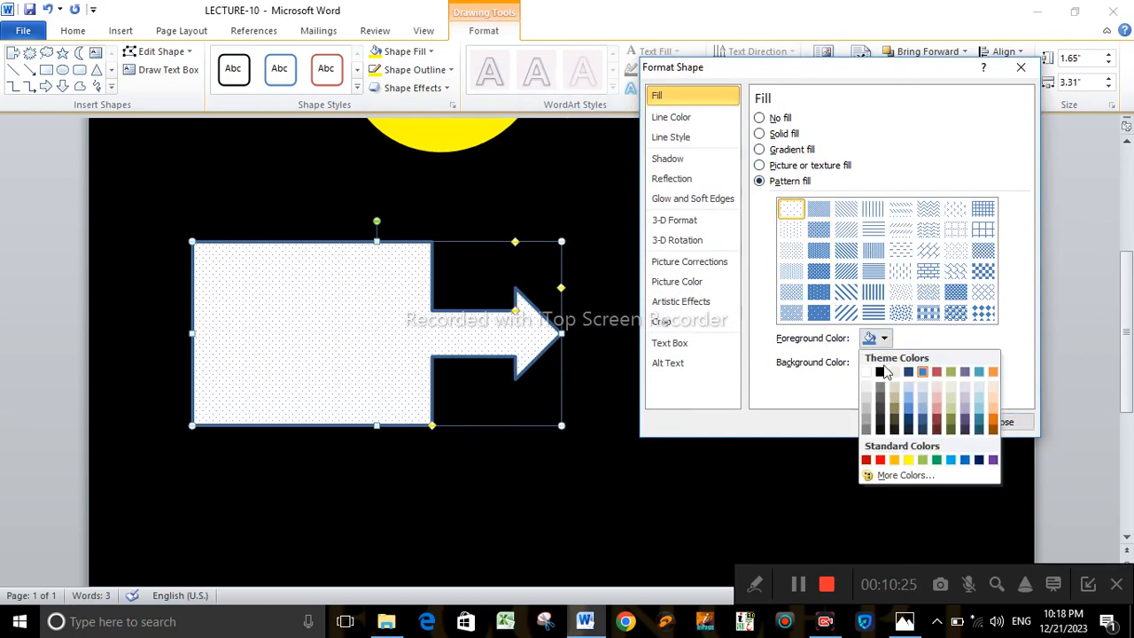
click(895, 460)
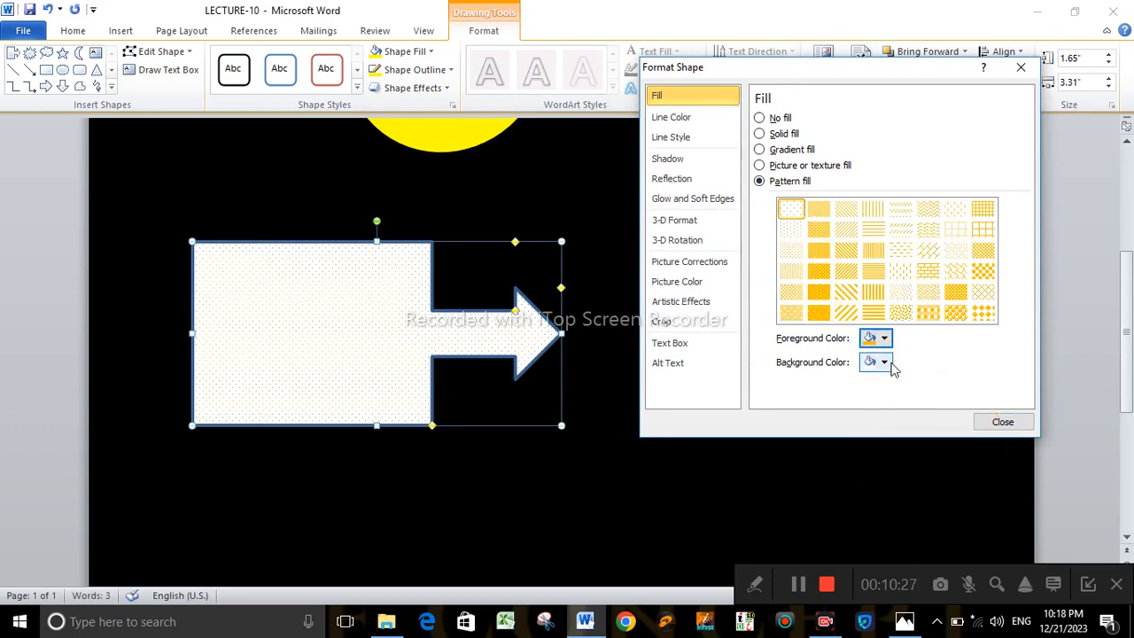
click(884, 362)
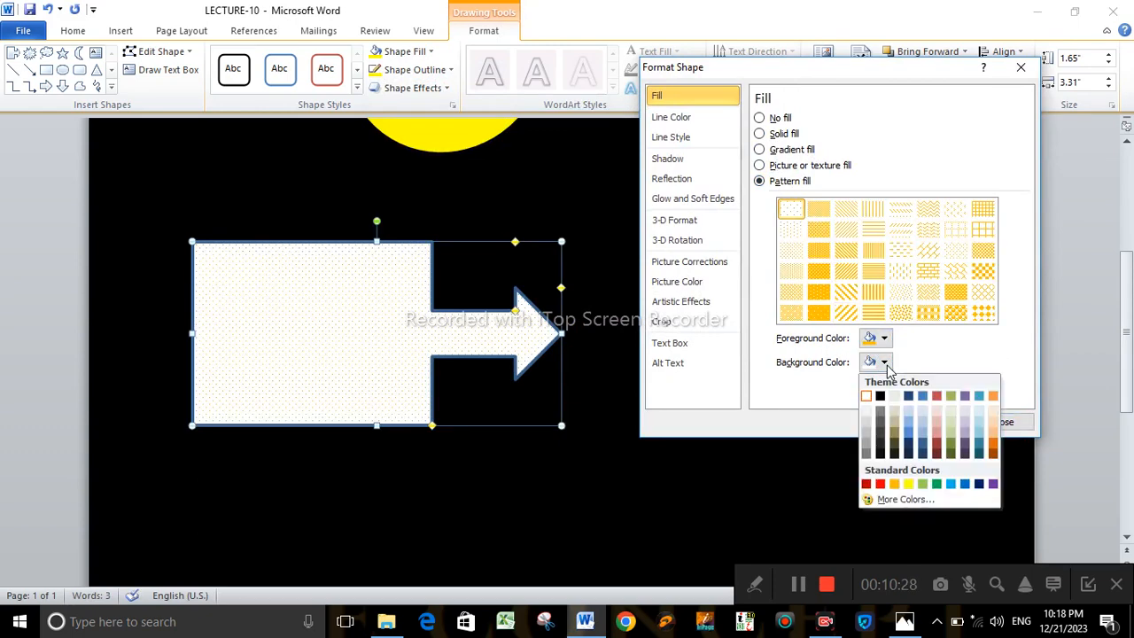
click(881, 485)
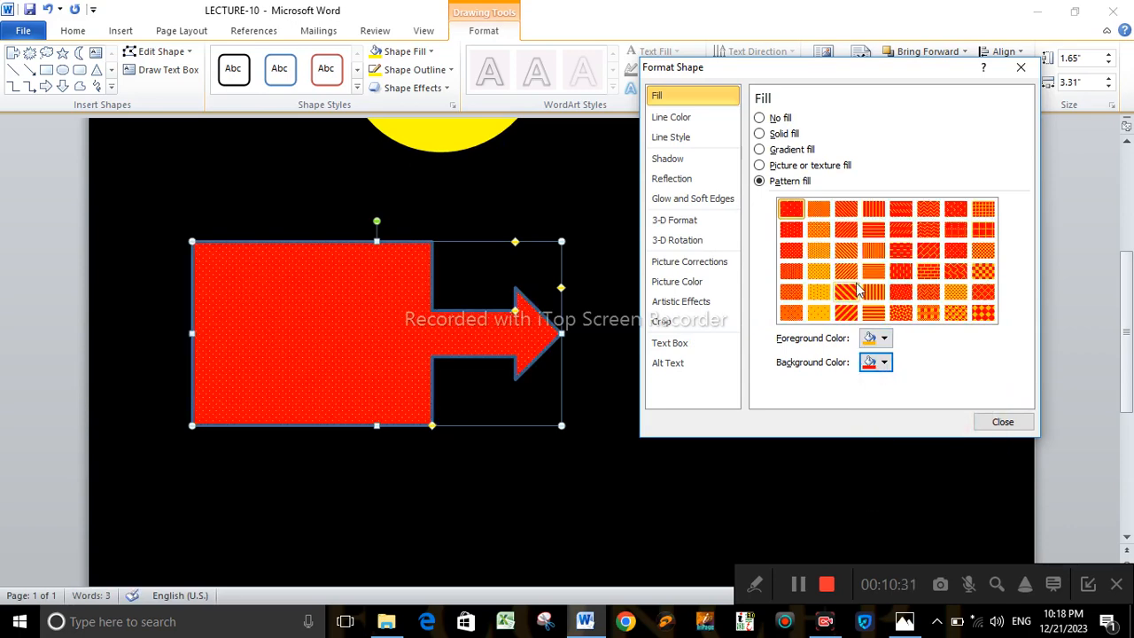
- Try several striped, diagonal, brick and dashed patterns on the arrow callout
click(846, 293)
click(872, 294)
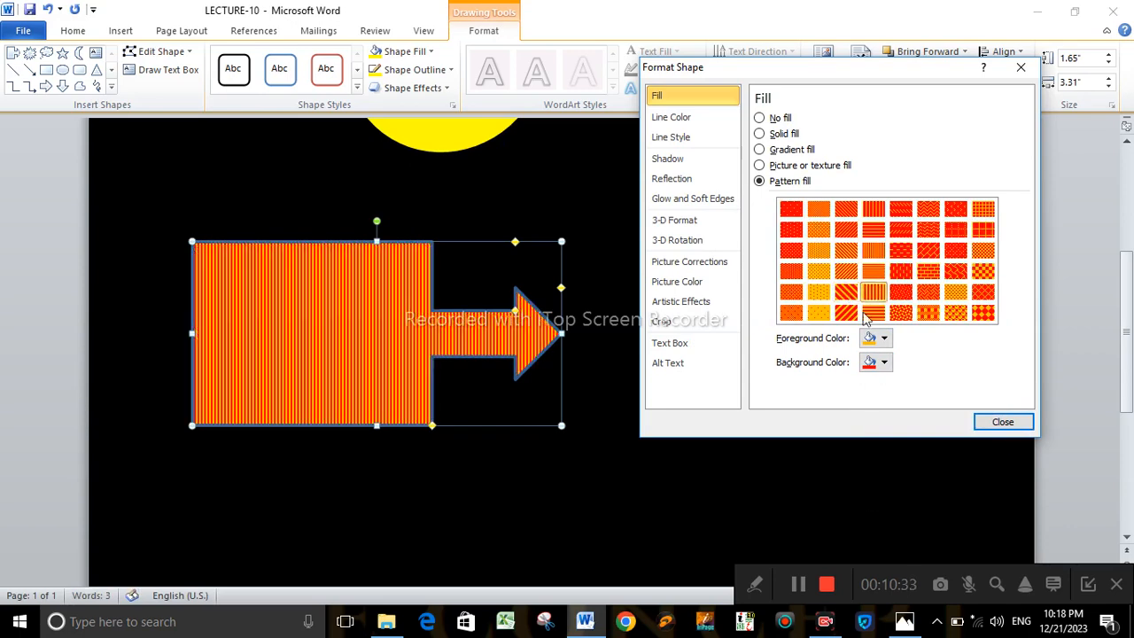
click(851, 317)
click(932, 273)
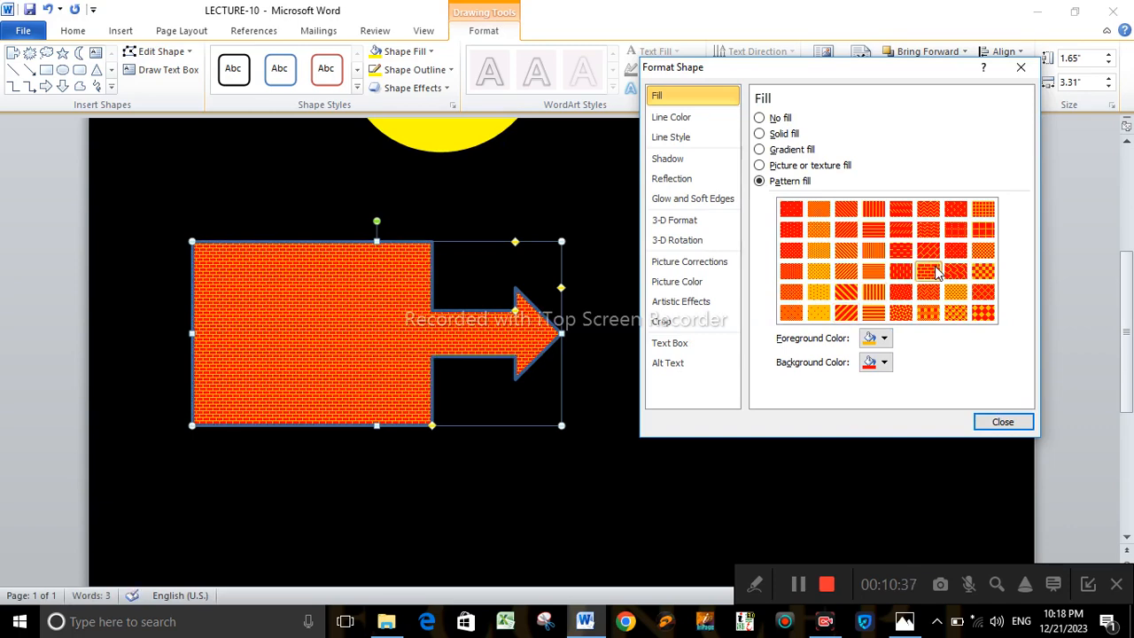
click(900, 209)
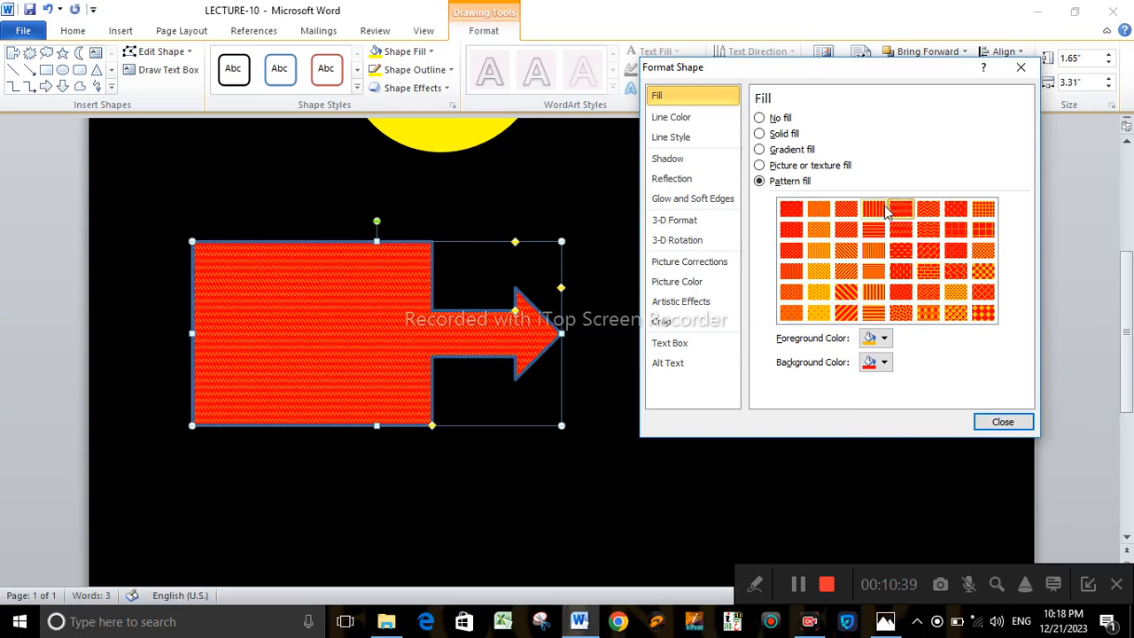
click(881, 209)
click(879, 270)
click(902, 251)
click(929, 252)
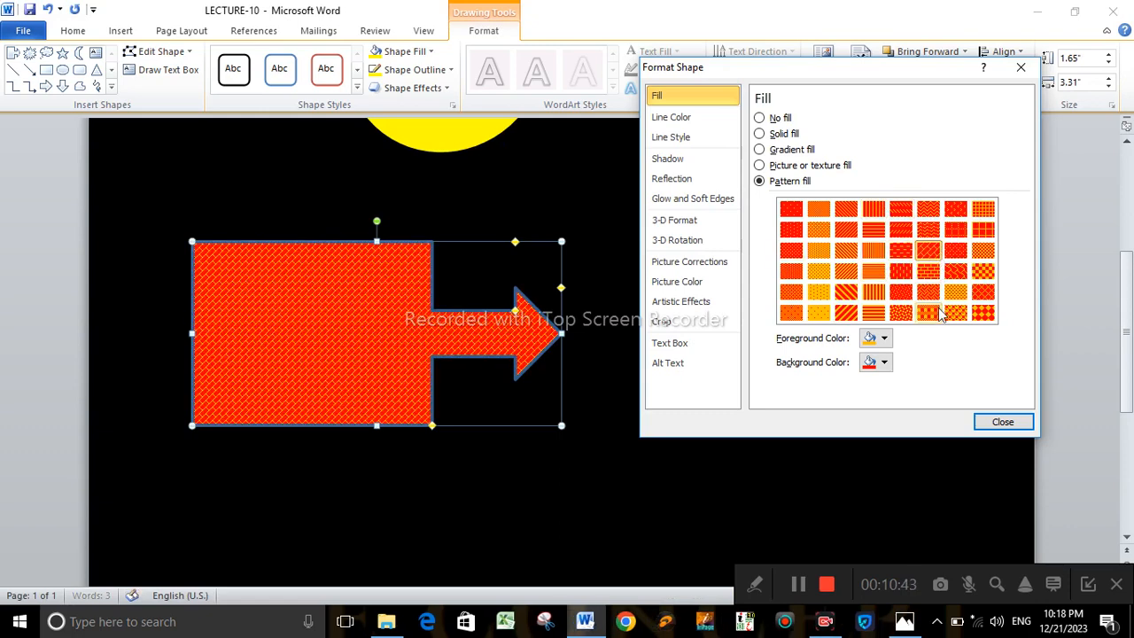
click(930, 312)
- Apply the solid diamond pattern to the arrow callout and finish formatting its fill
click(975, 313)
click(600, 455)
click(1002, 422)
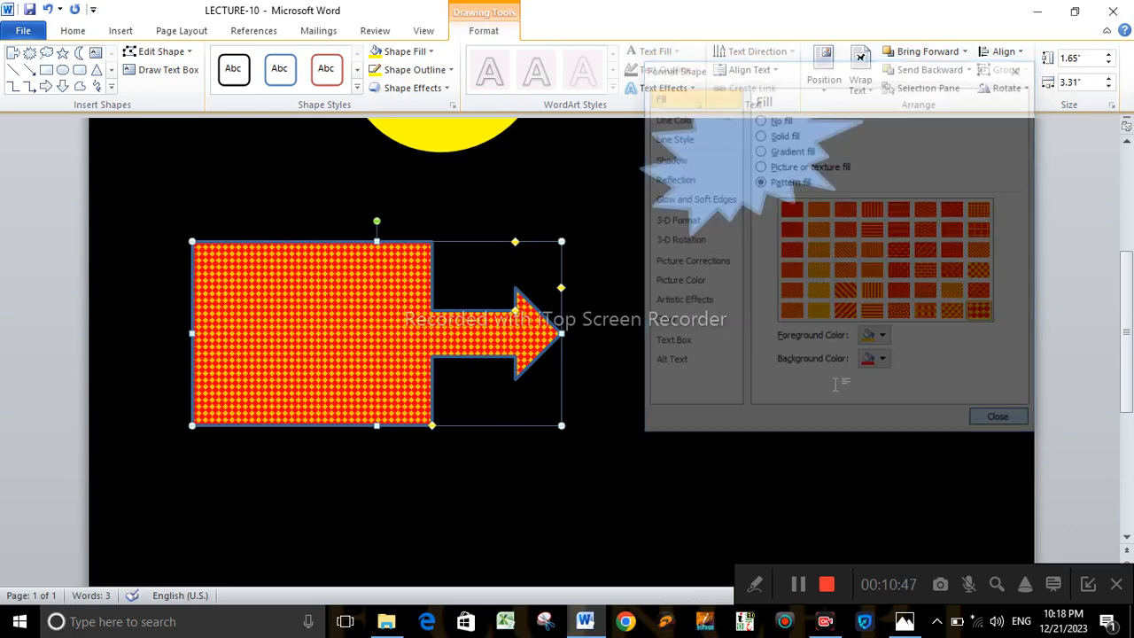
- Draw a pentagon block arrow about 2.4" wide and 1" high in the empty area below the patterned arrow callout
click(698, 346)
scroll(697, 346, up, 6)
scroll(695, 345, down, 10)
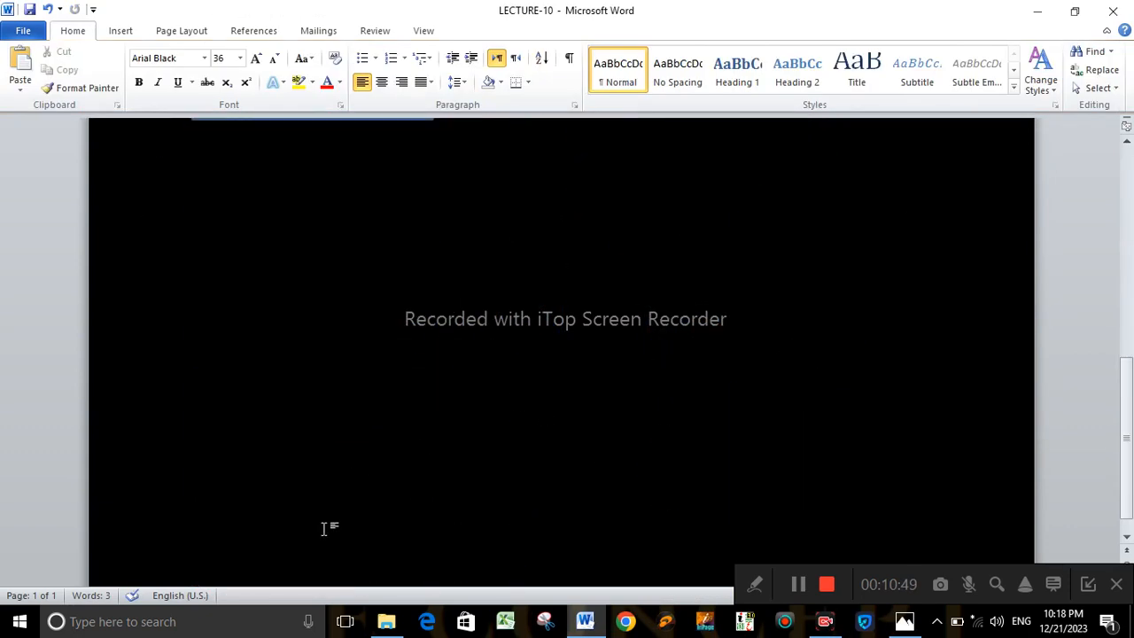
click(118, 33)
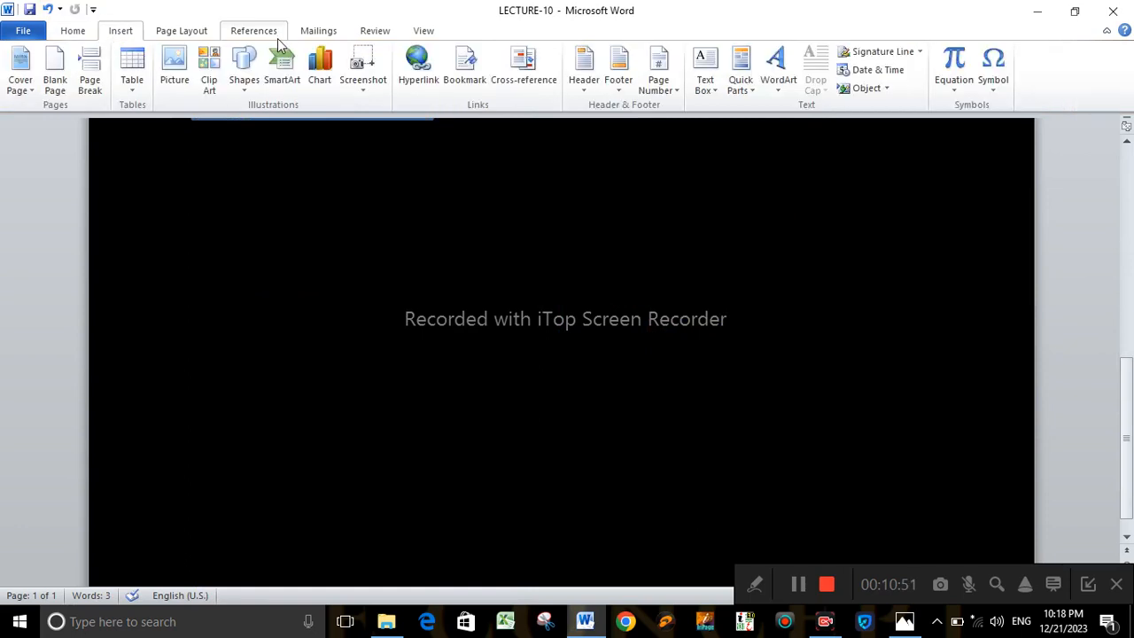
click(244, 76)
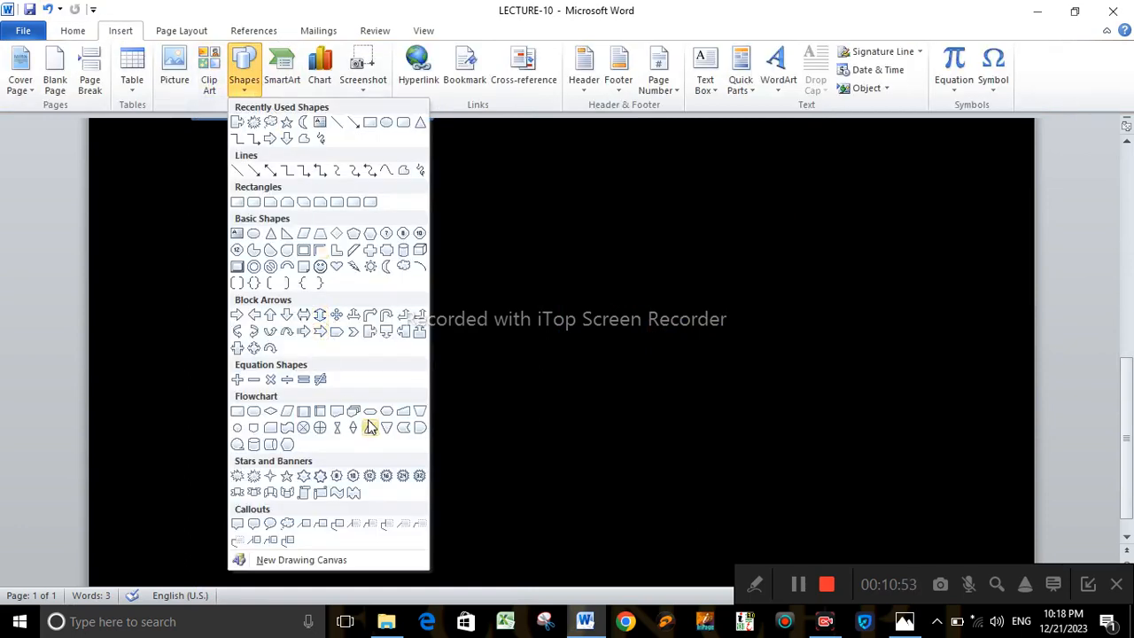
click(340, 331)
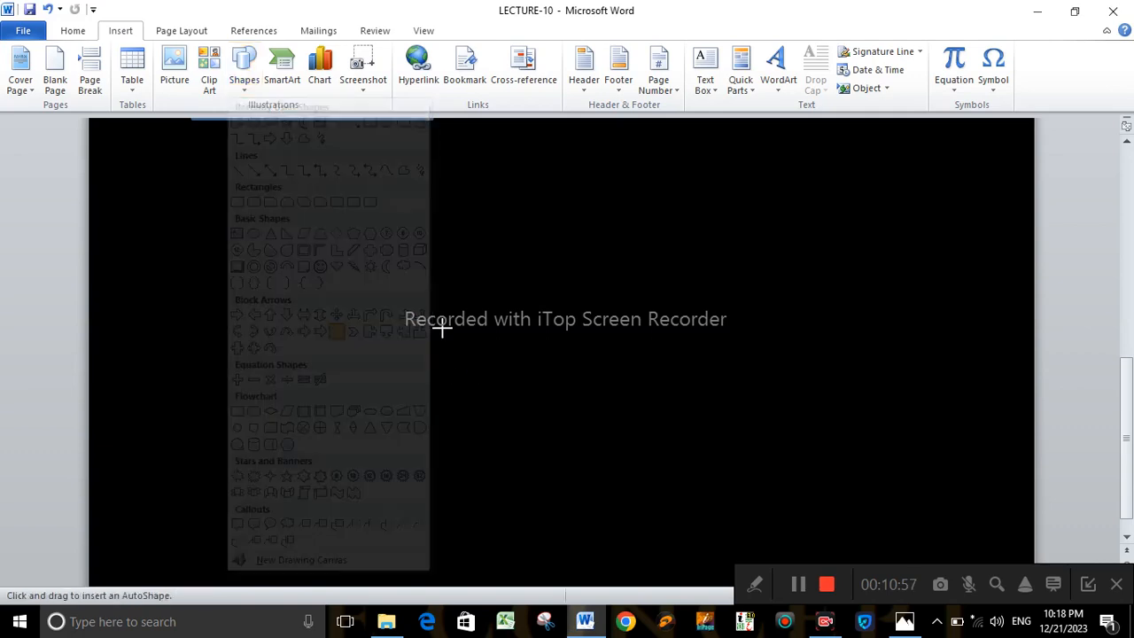
mouse_move(322, 237)
mouse_down()
mouse_move(487, 322)
mouse_move(589, 349)
mouse_up()
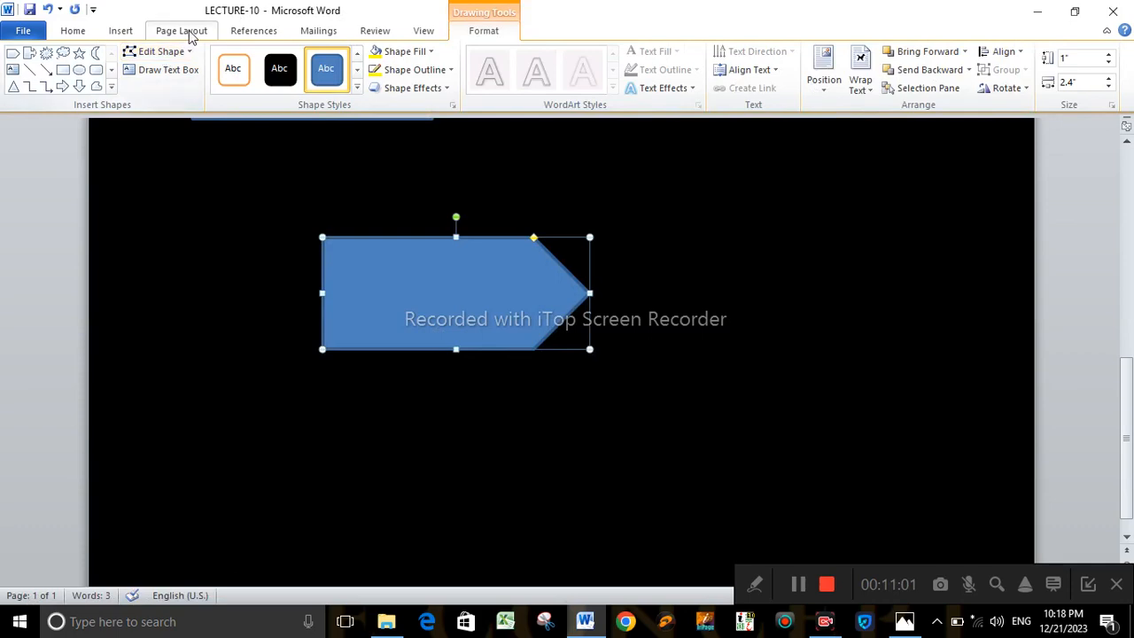
- Draw a chevron block arrow just to the right of the pentagon's tip
click(121, 31)
click(244, 69)
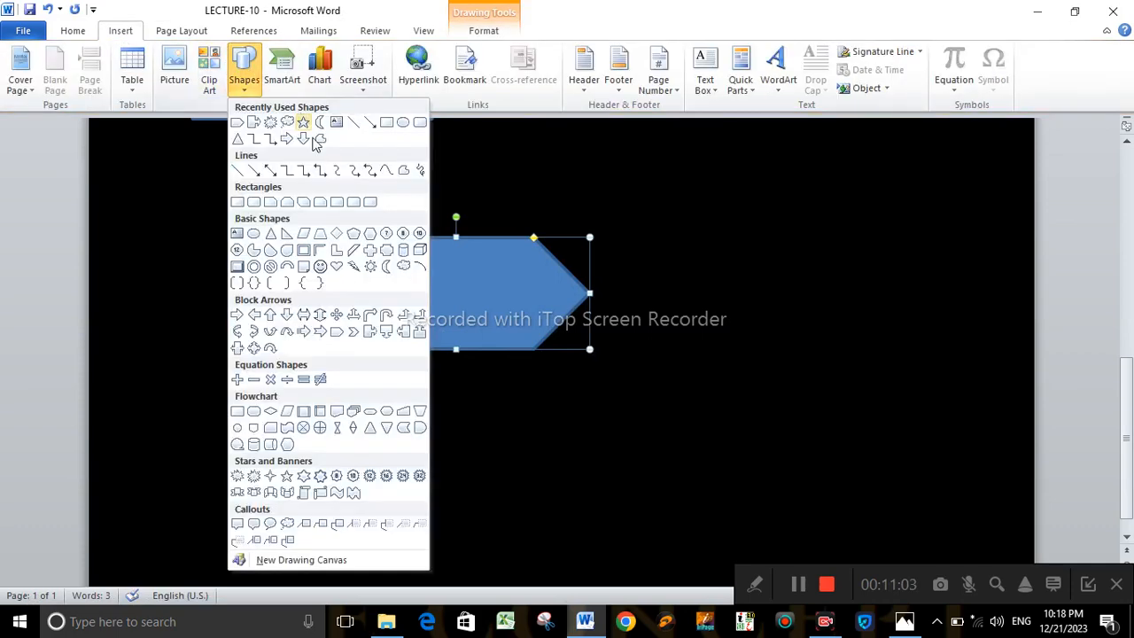
click(352, 332)
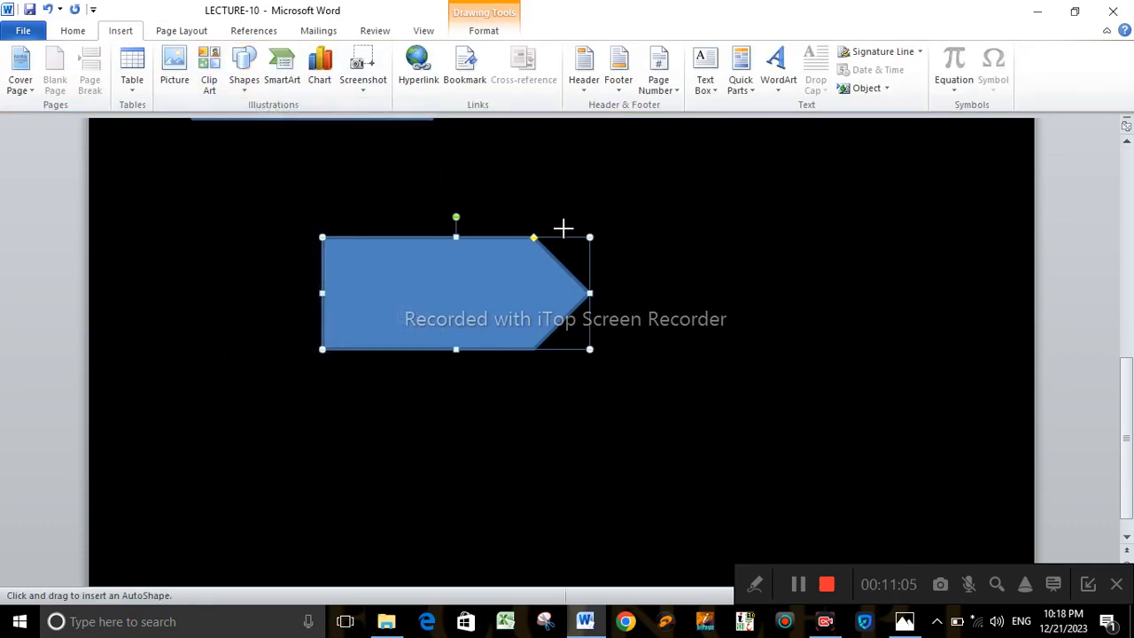
drag(576, 218, 683, 362)
click(778, 368)
scroll(754, 373, down, 2)
scroll(584, 370, down, 3)
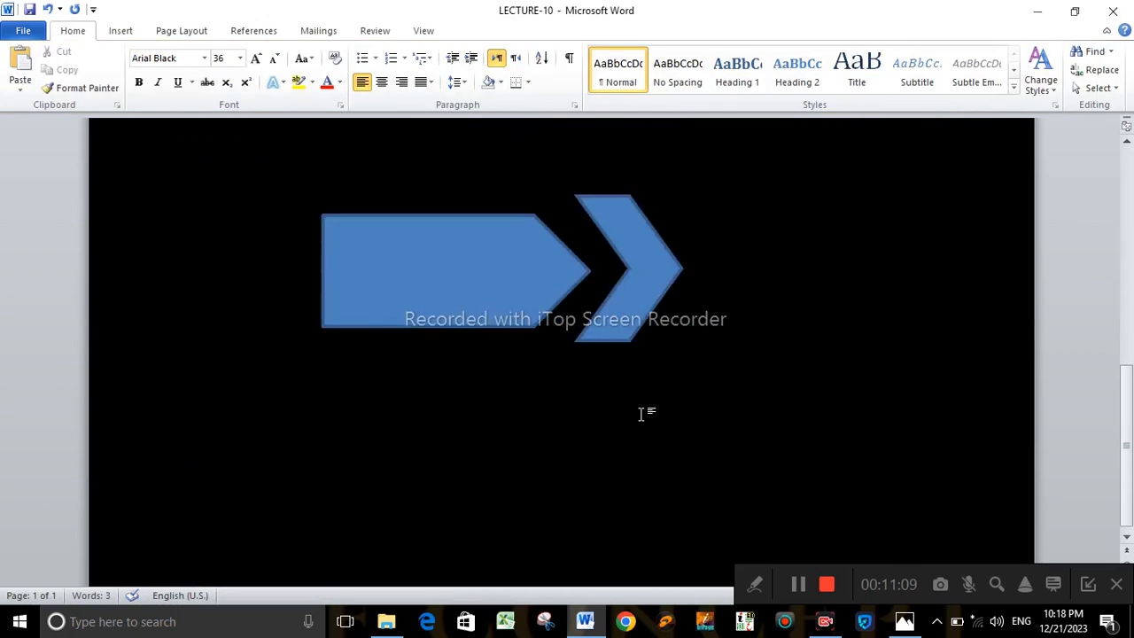
- Shrink the chevron to nearly the pentagon's height and move it closer to the pentagon's tip
click(636, 313)
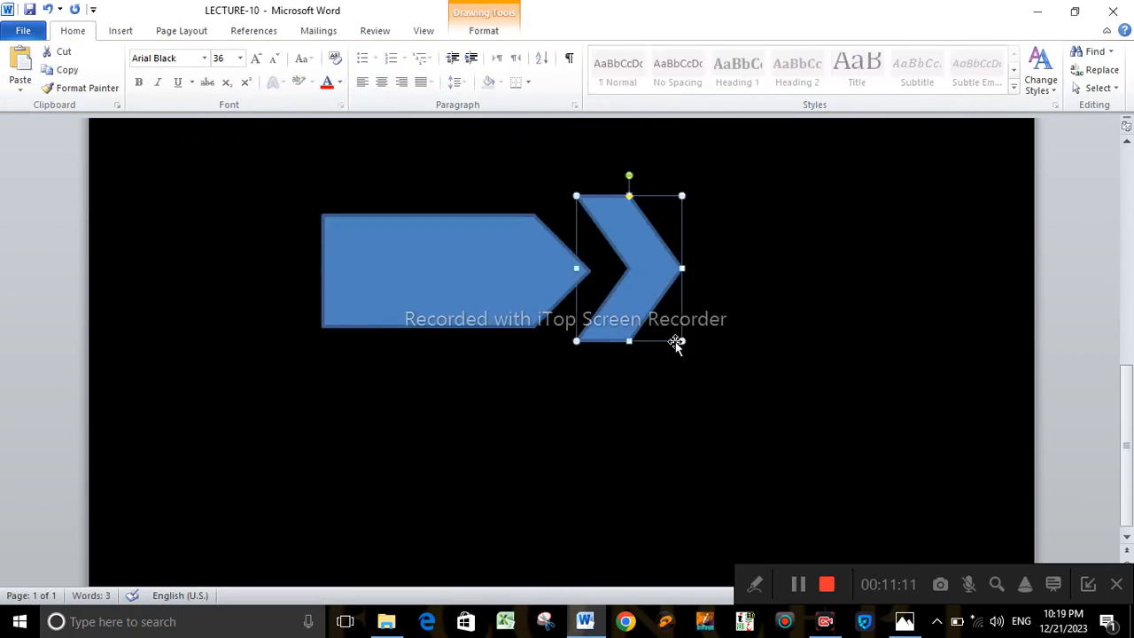
drag(679, 339, 654, 306)
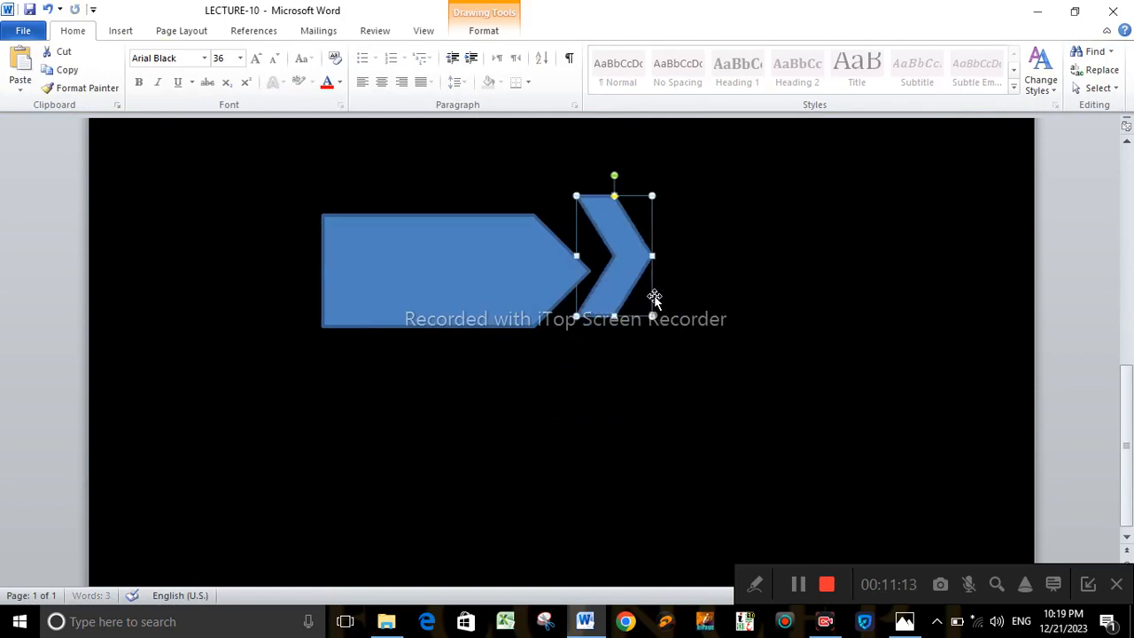
drag(623, 235, 609, 241)
click(746, 265)
scroll(675, 404, down, 1)
scroll(675, 405, down, 3)
click(600, 387)
click(727, 372)
scroll(689, 417, down, 5)
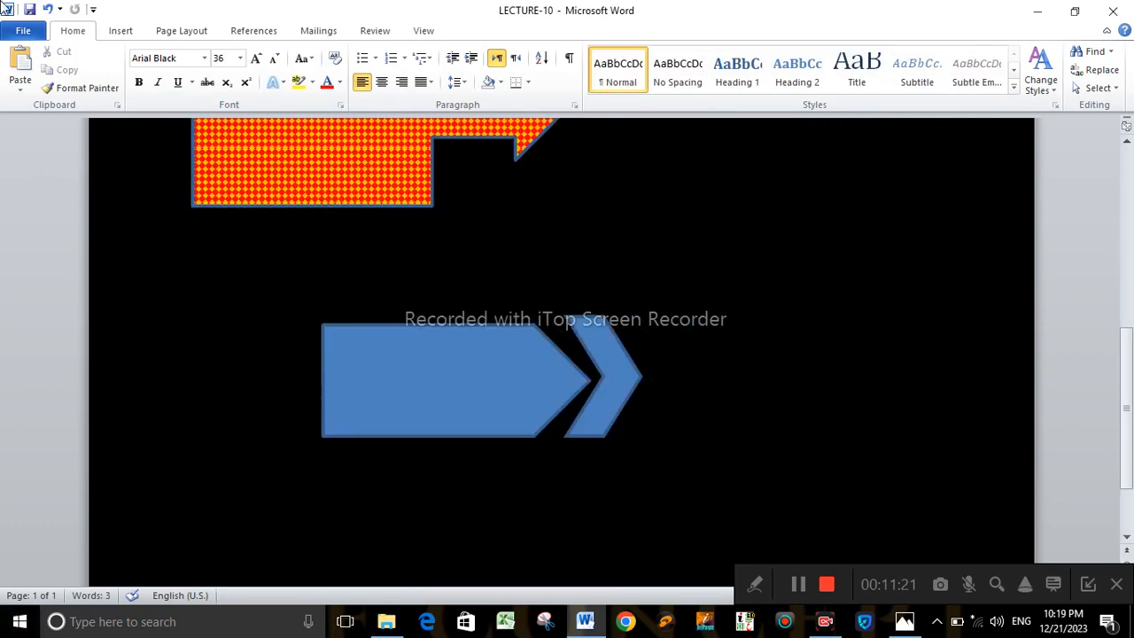
- Widen the chevron so it wraps closely around the pentagon's tip and nudge it down to center it on the tip
click(612, 350)
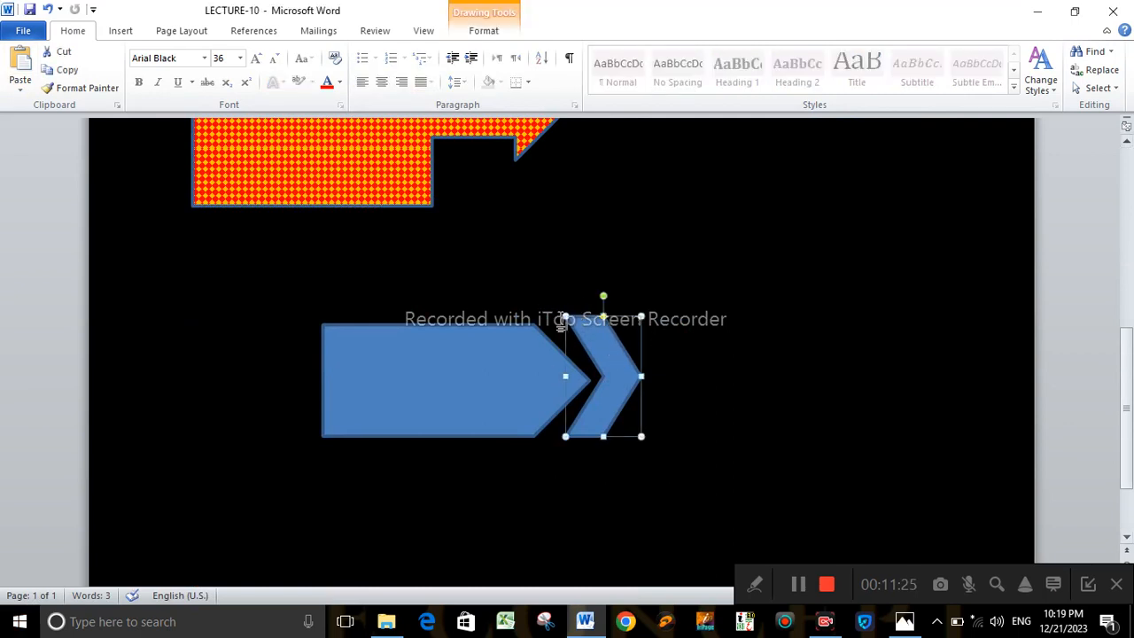
drag(644, 375, 615, 377)
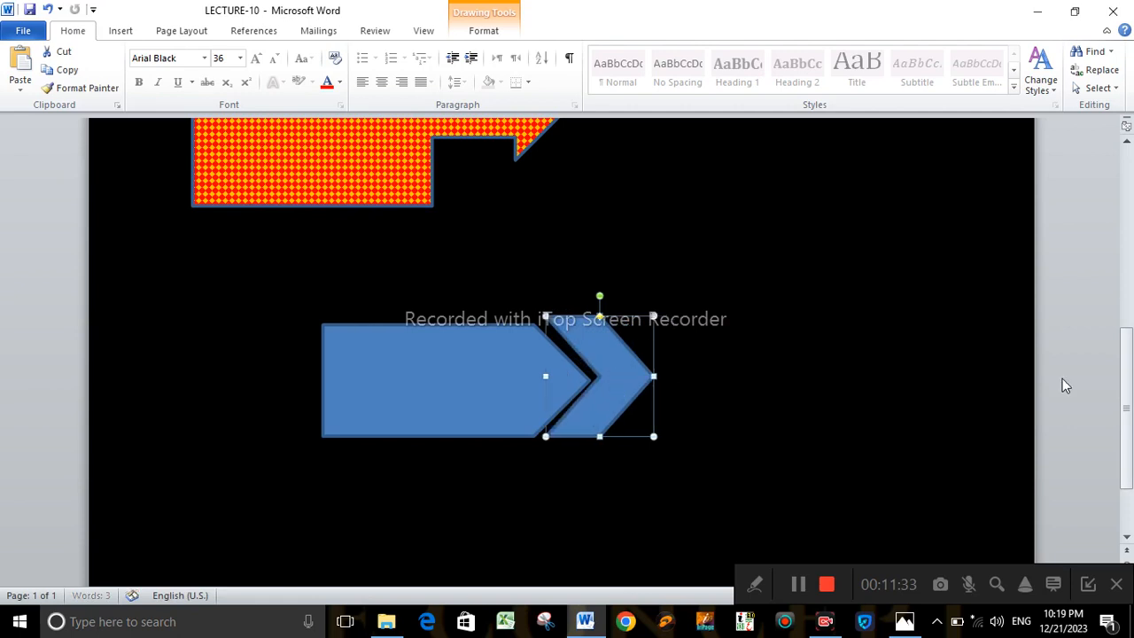
key(Down)
key(Down)
key(Down)
key(Down)
key(Down)
key(Down)
key(Down)
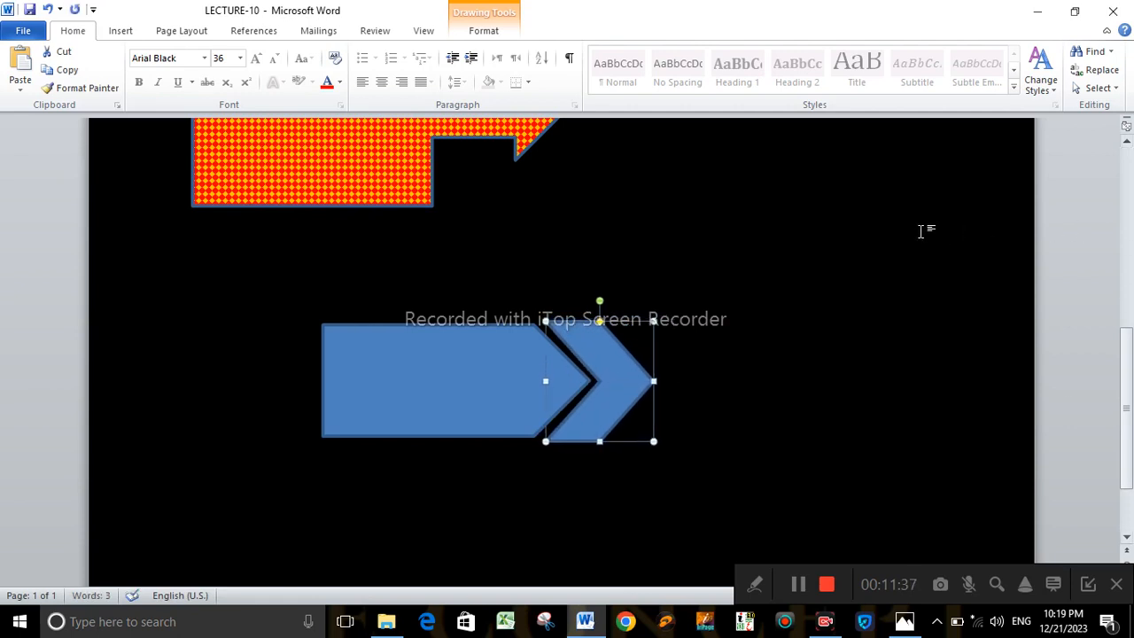
click(865, 260)
- Fill the pentagon with a gradient using the rainbow preset colors that run from violet through blue, green, yellow and orange to red
scroll(865, 260, up, 4)
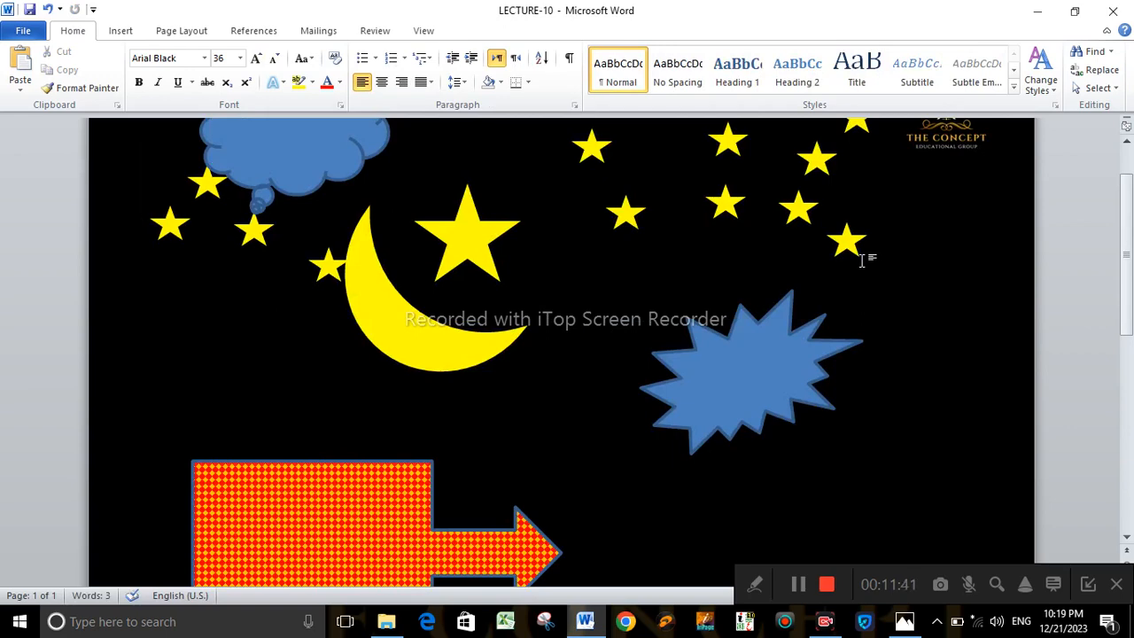
scroll(862, 259, down, 7)
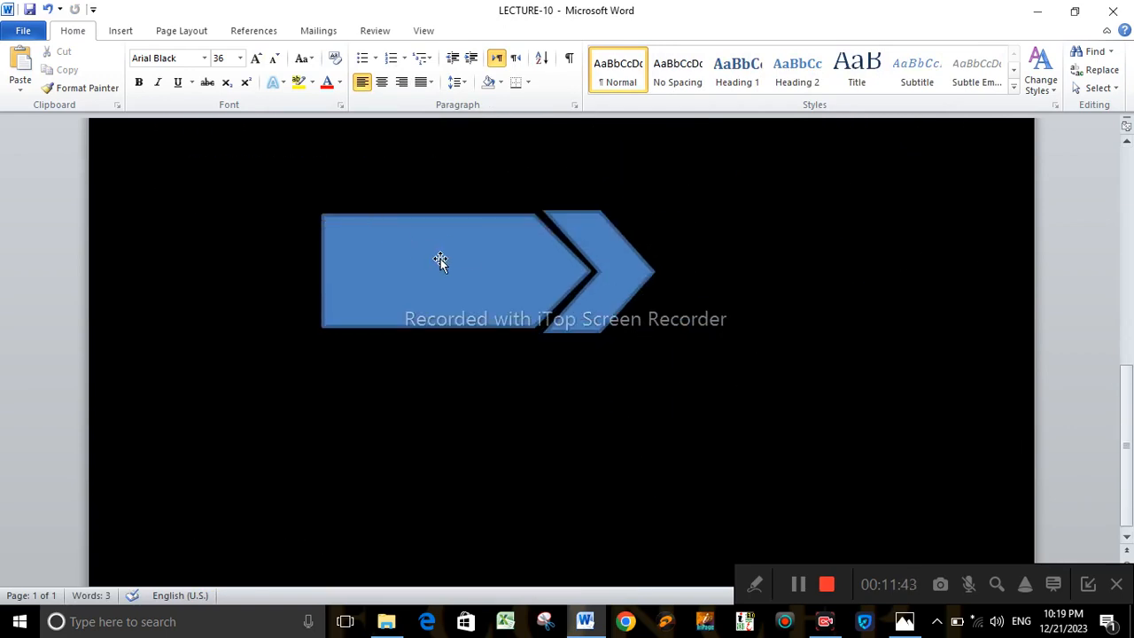
double_click(440, 259)
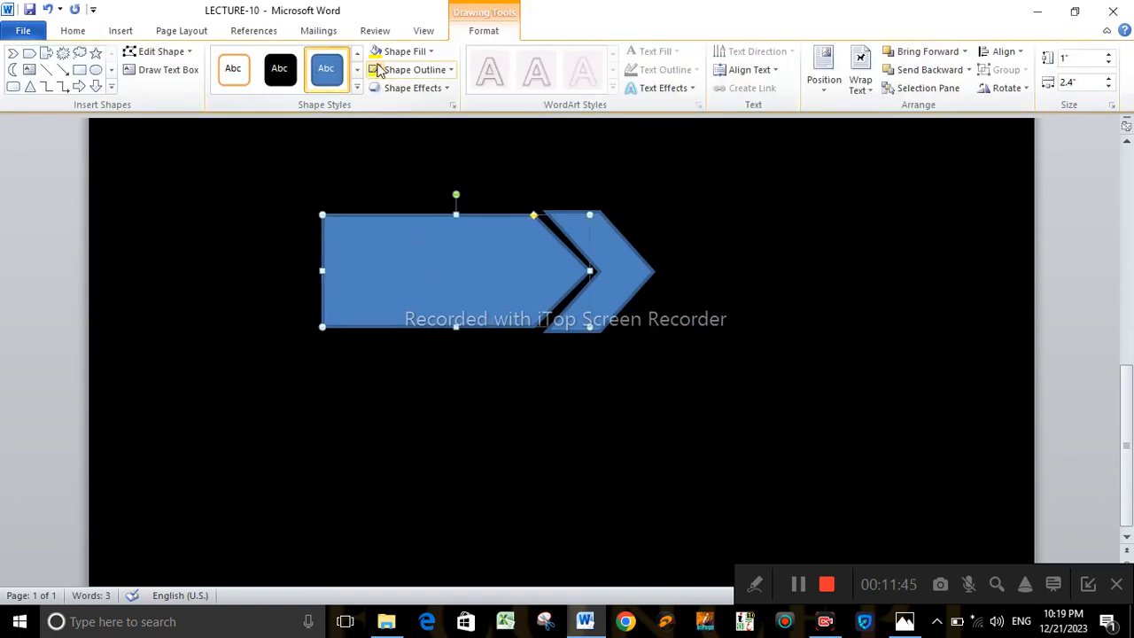
click(404, 52)
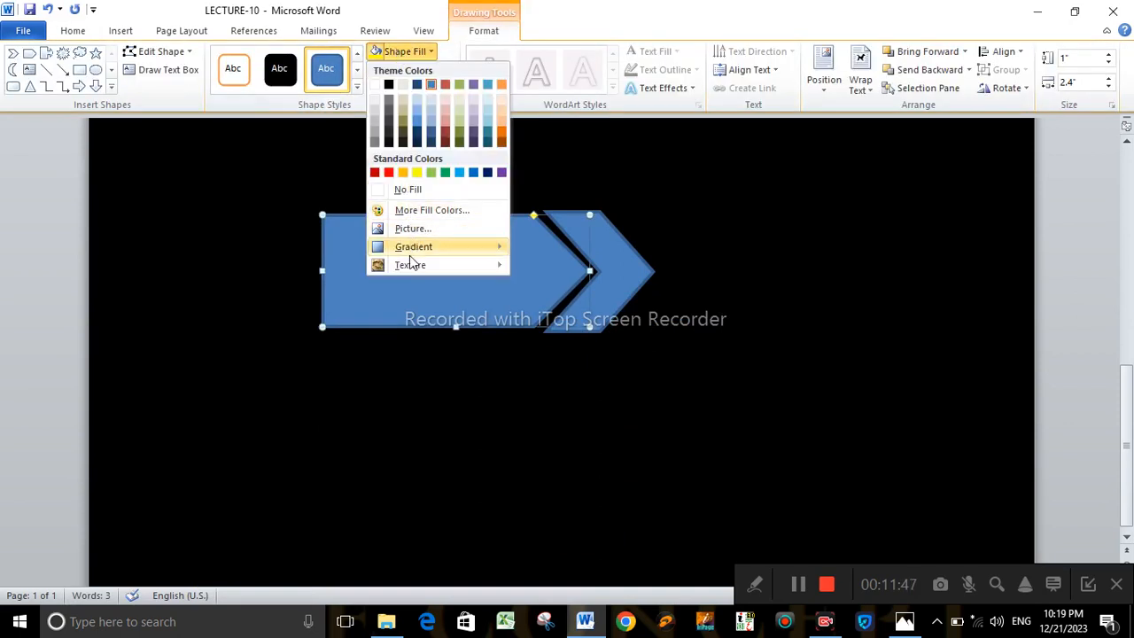
mouse_move(410, 256)
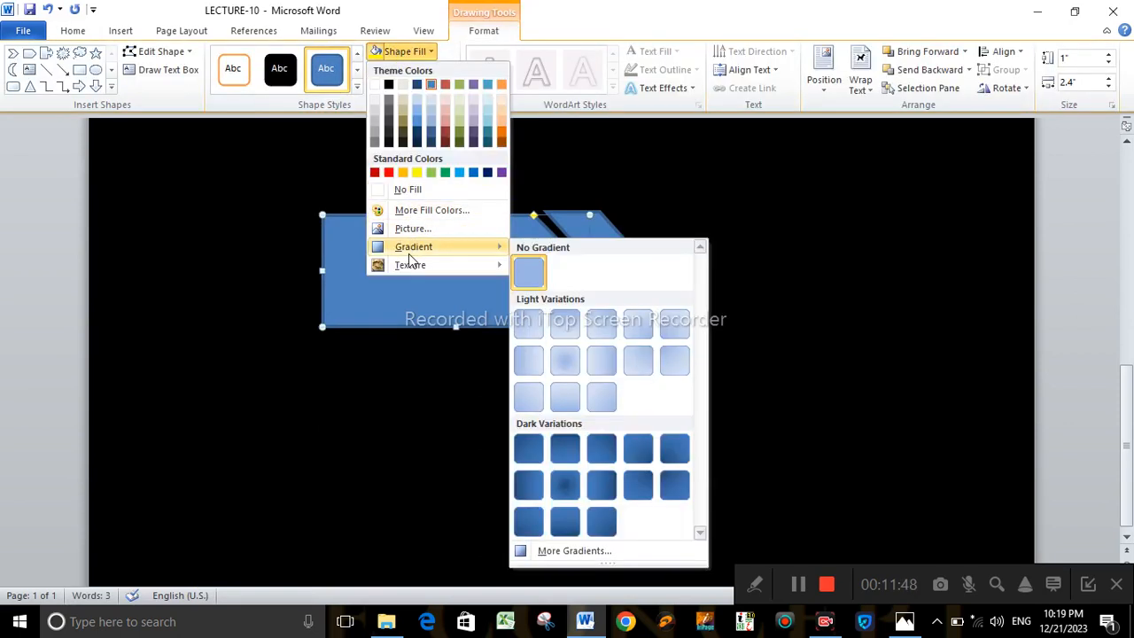
click(556, 551)
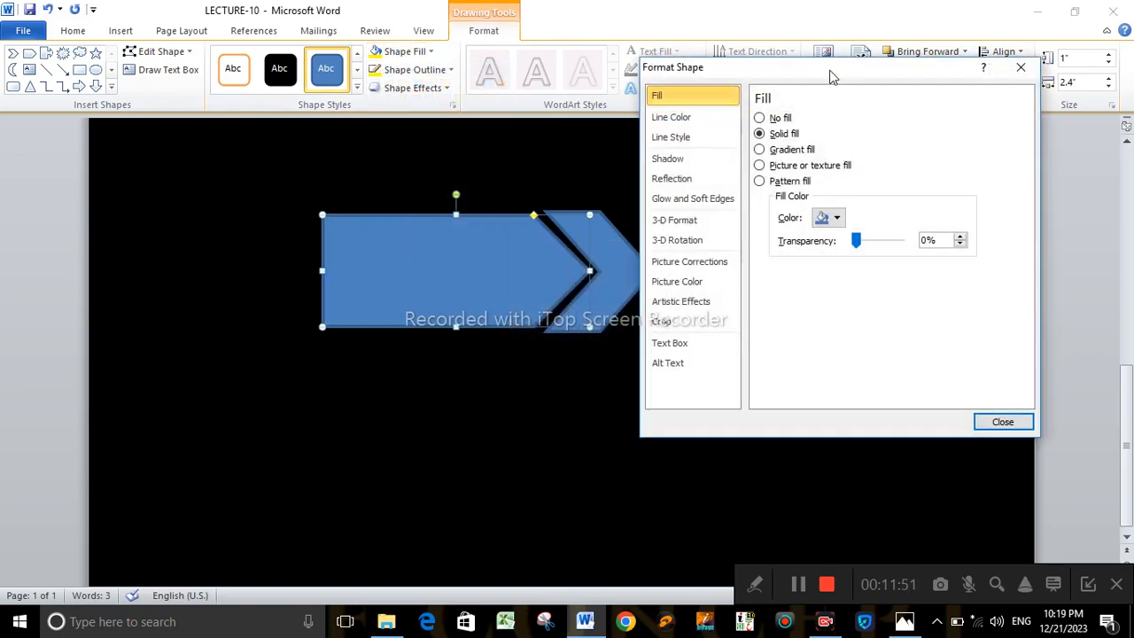
drag(831, 78, 1017, 96)
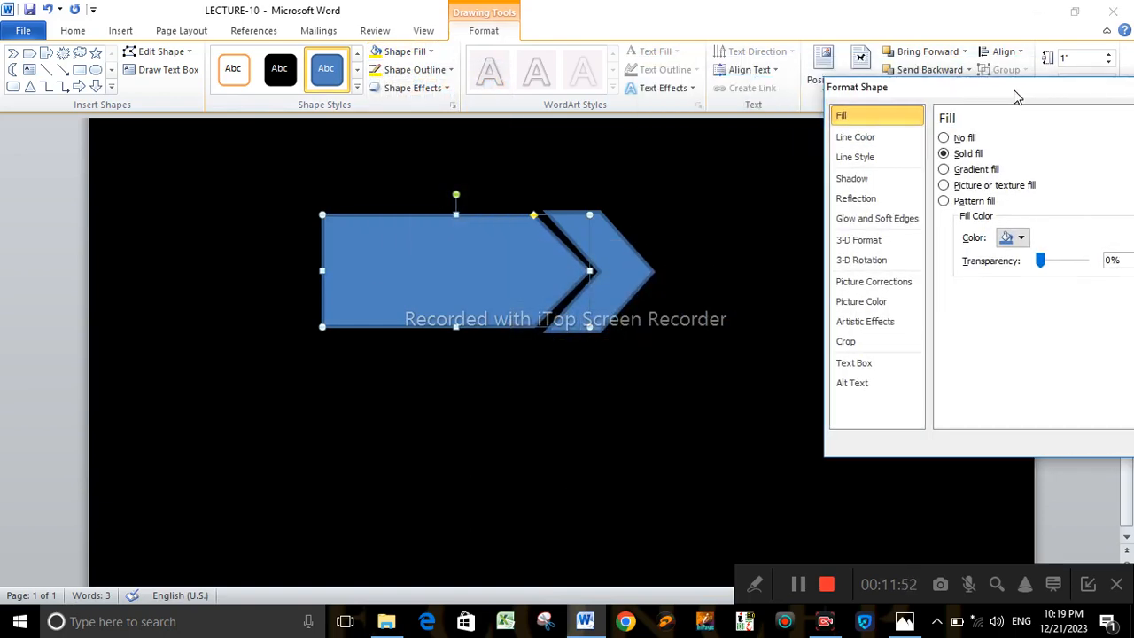
click(944, 169)
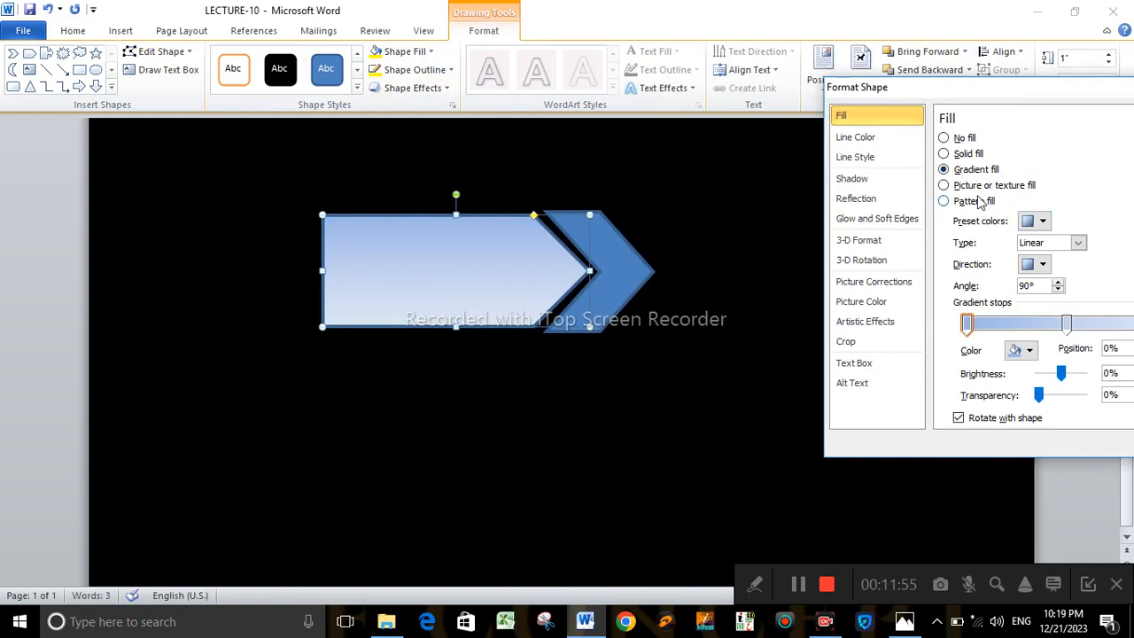
click(1042, 221)
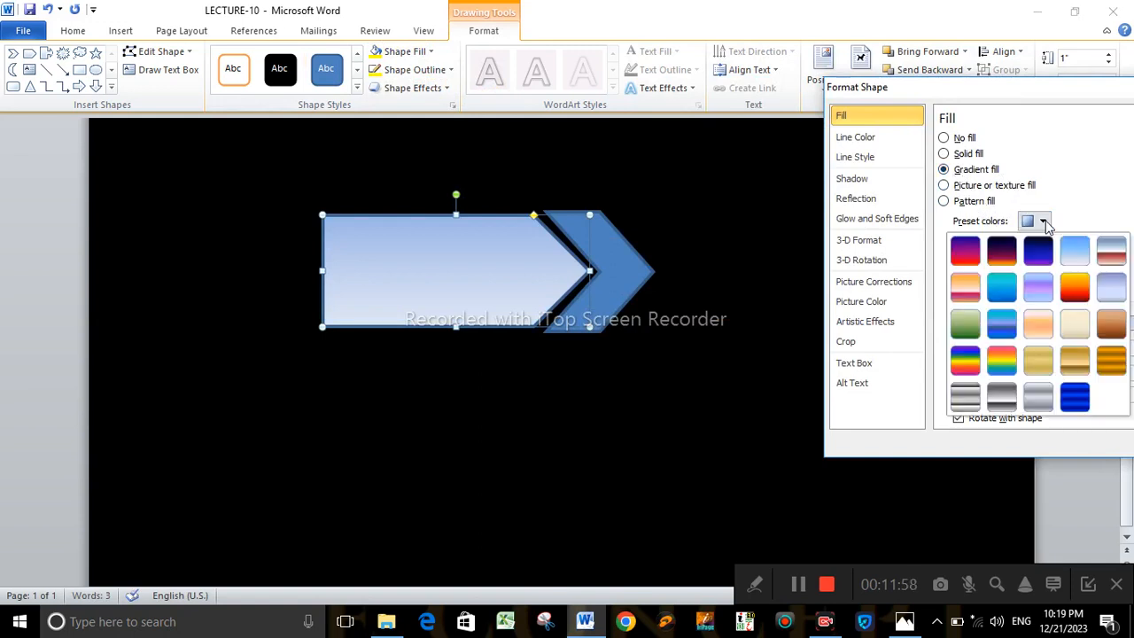
click(965, 360)
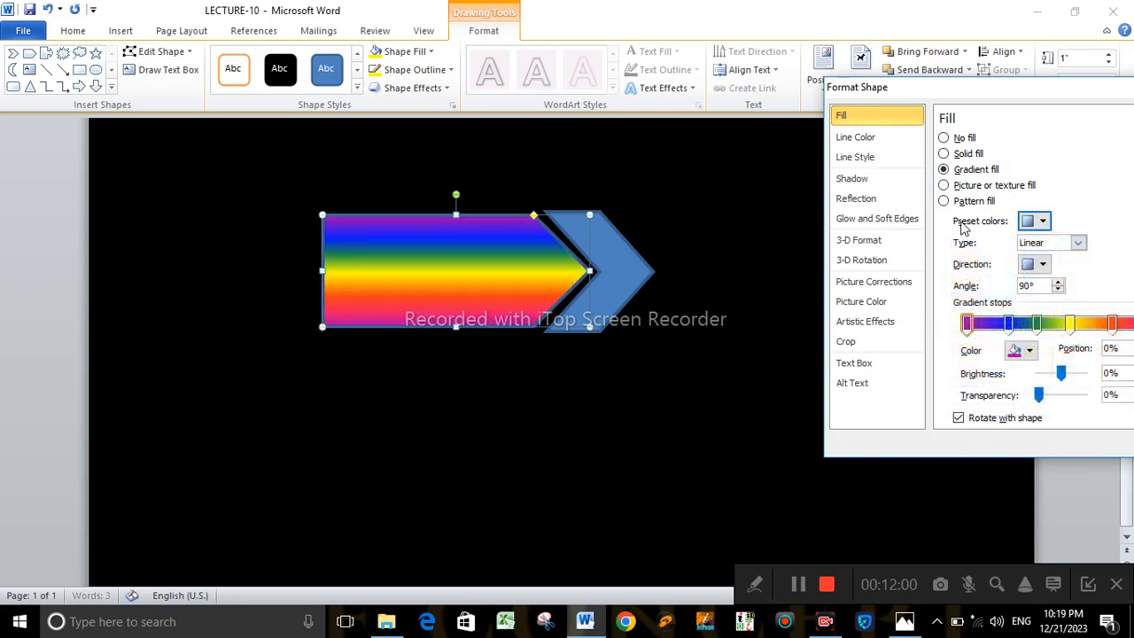
- Run the pentagon's rainbow gradient diagonally at 315° from its bottom-left corner and switch the gradient type to Radial
click(1038, 264)
click(964, 329)
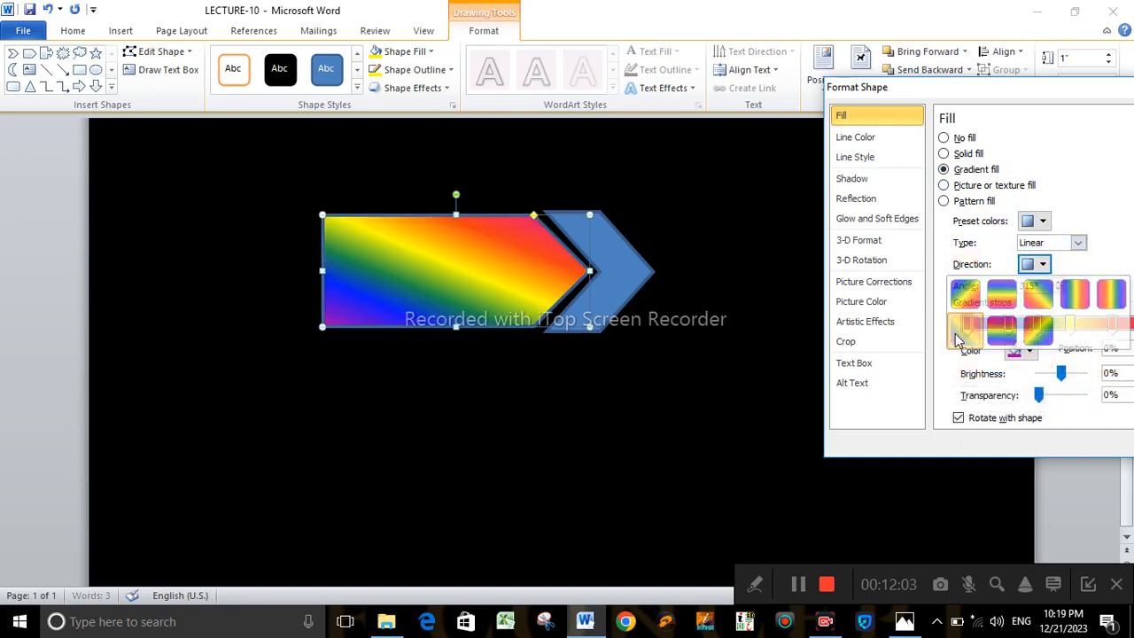
click(1077, 243)
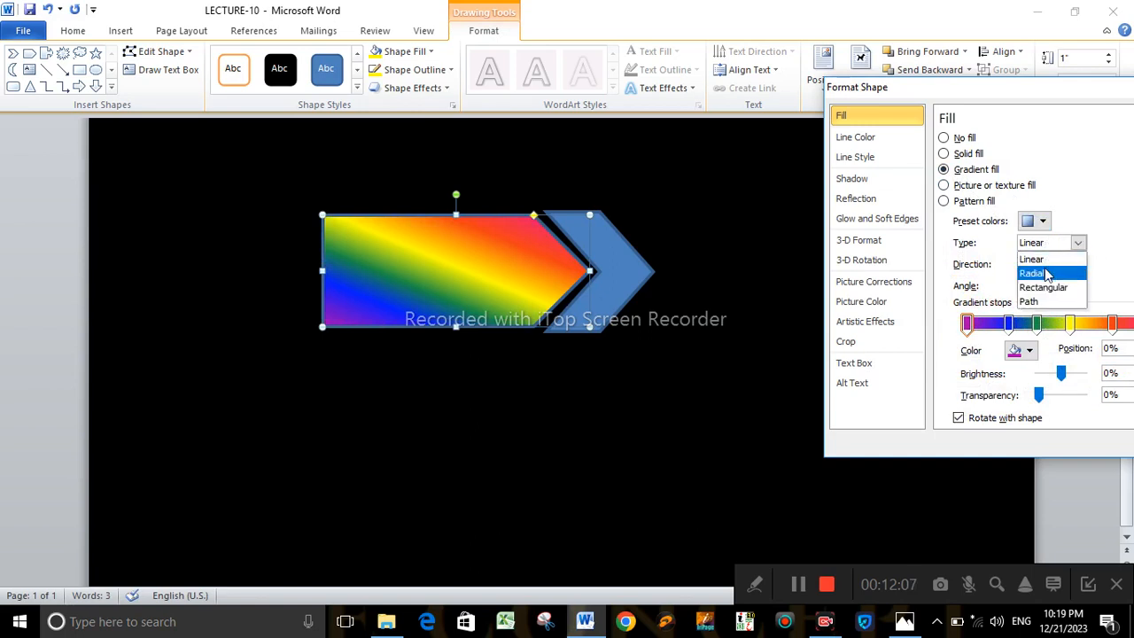
click(1044, 270)
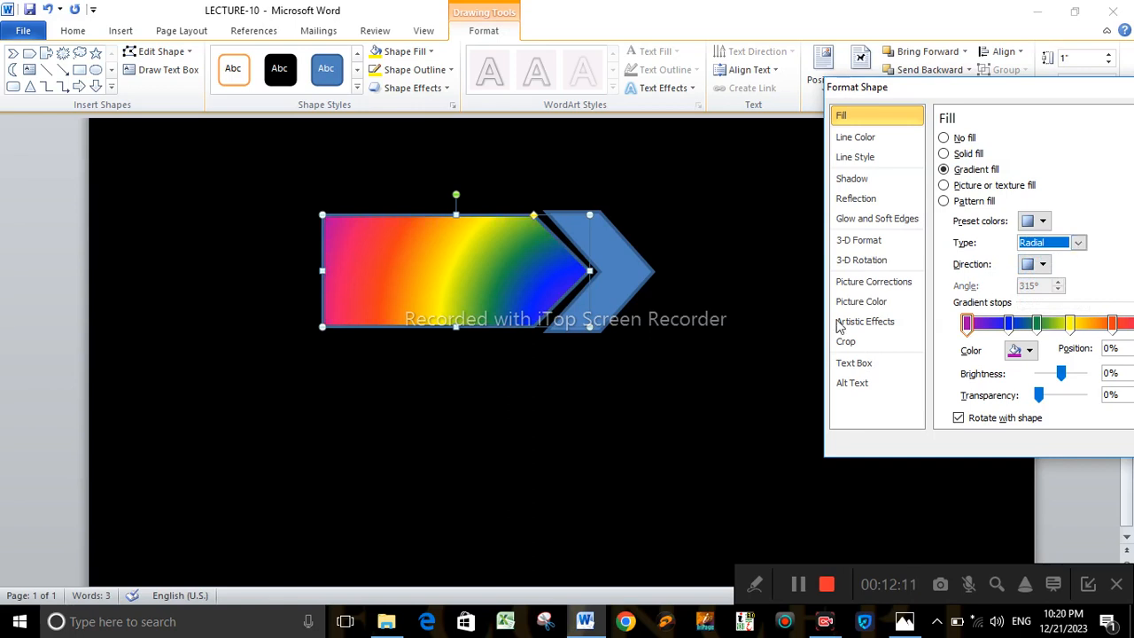
- Enlarge the pentagon toward the lower left and move the chevron down so it lines up with the pentagon's tip
click(324, 323)
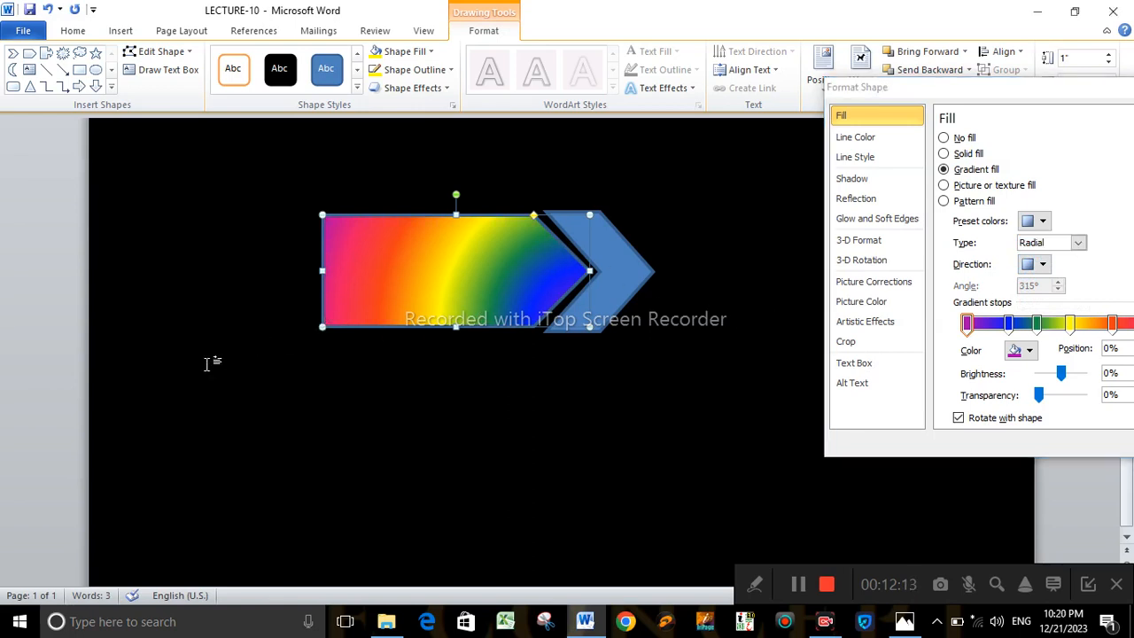
drag(321, 327, 135, 411)
drag(633, 278, 632, 321)
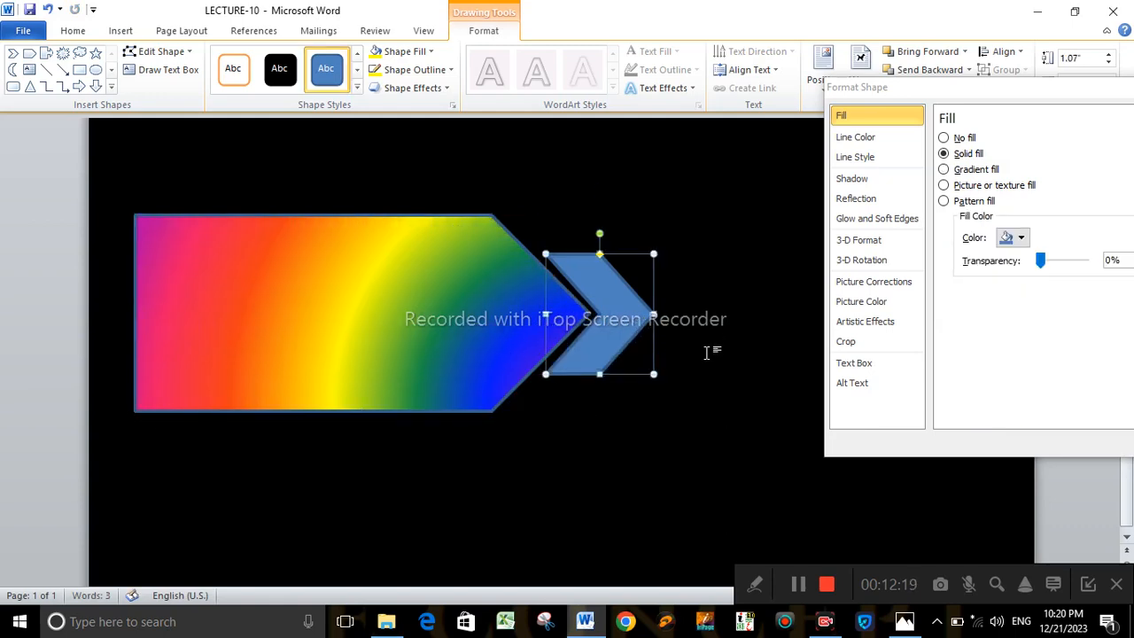
click(707, 338)
scroll(706, 389, down, 2)
scroll(702, 386, up, 3)
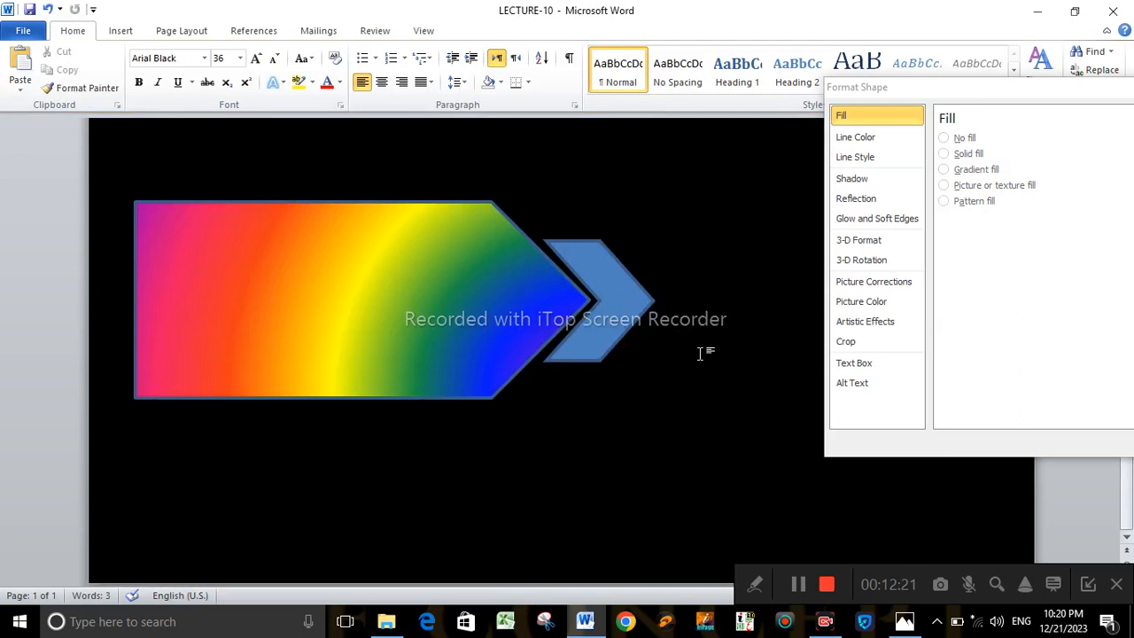
- Try the Rectangular gradient type on the pentagon and set its gradient type to Path
click(385, 302)
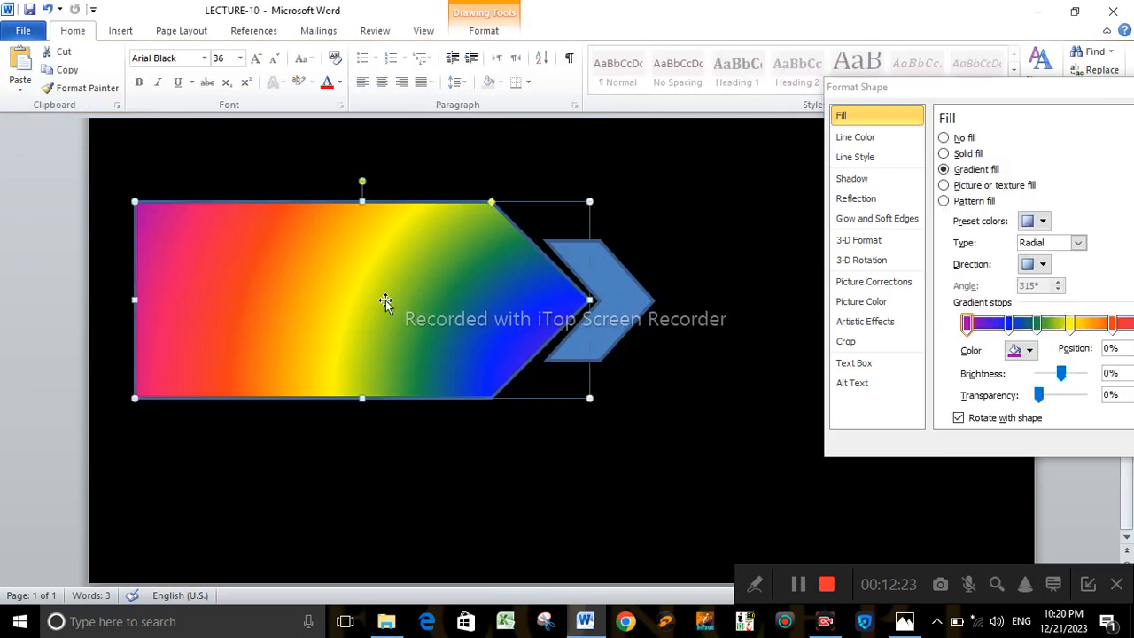
click(1078, 242)
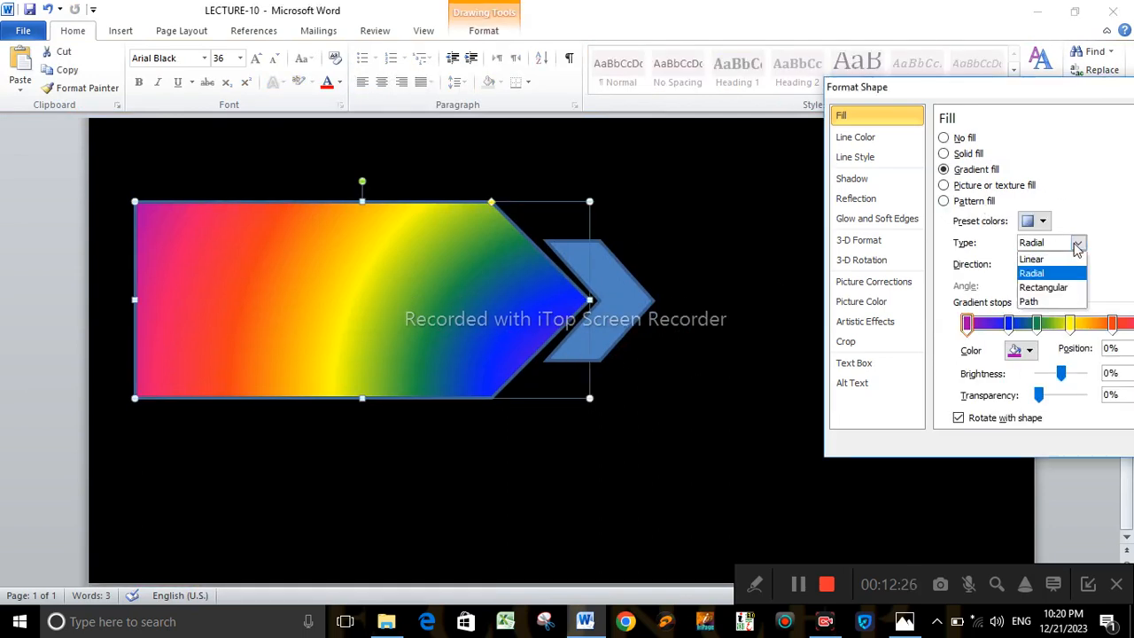
click(1055, 288)
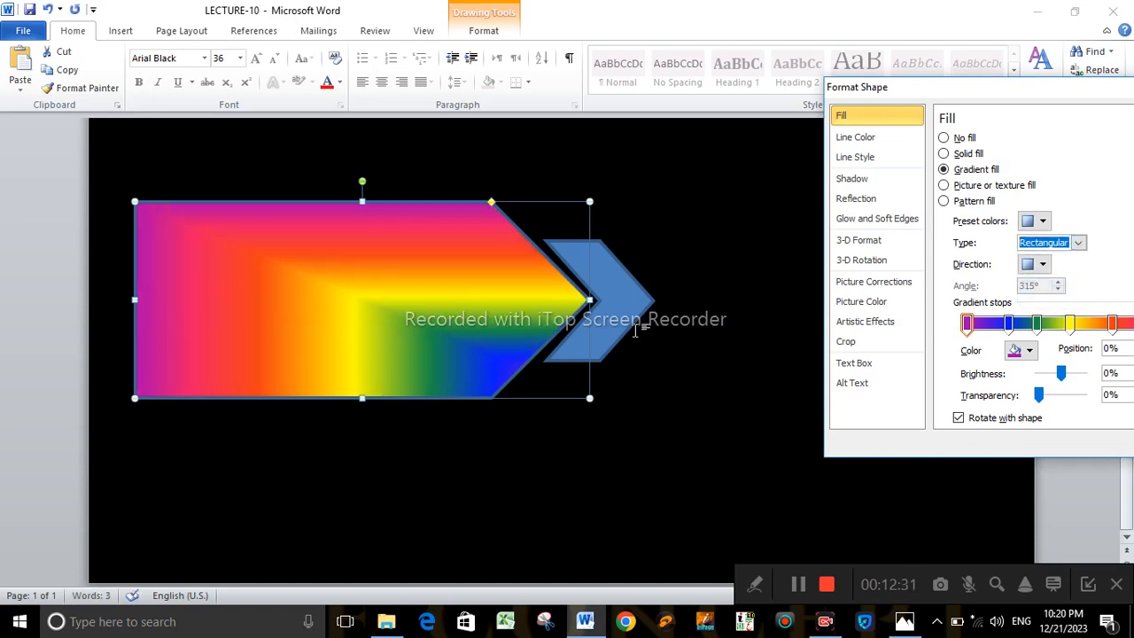
click(1079, 244)
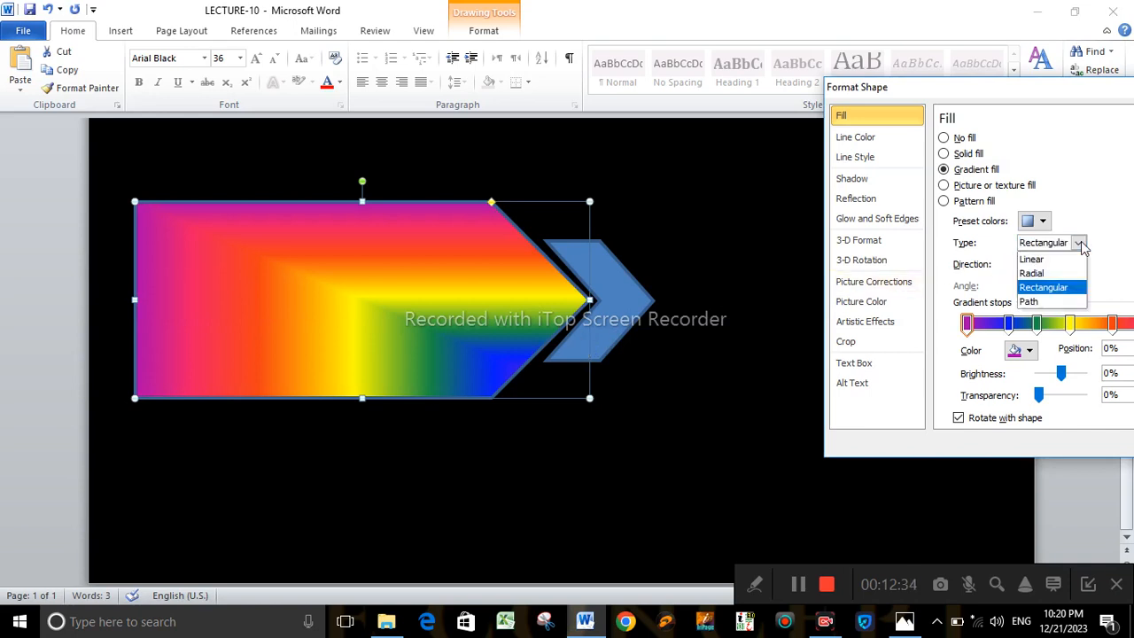
click(1046, 303)
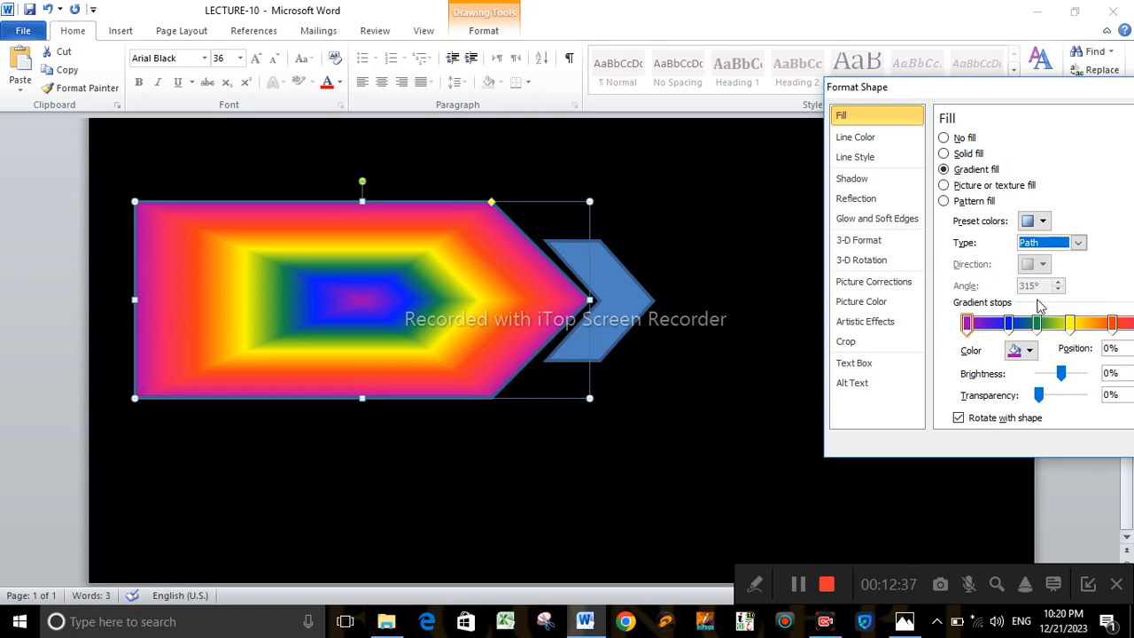
- Enlarge the pentagon toward the lower right to span most of the page width, and delete the chevron
click(714, 275)
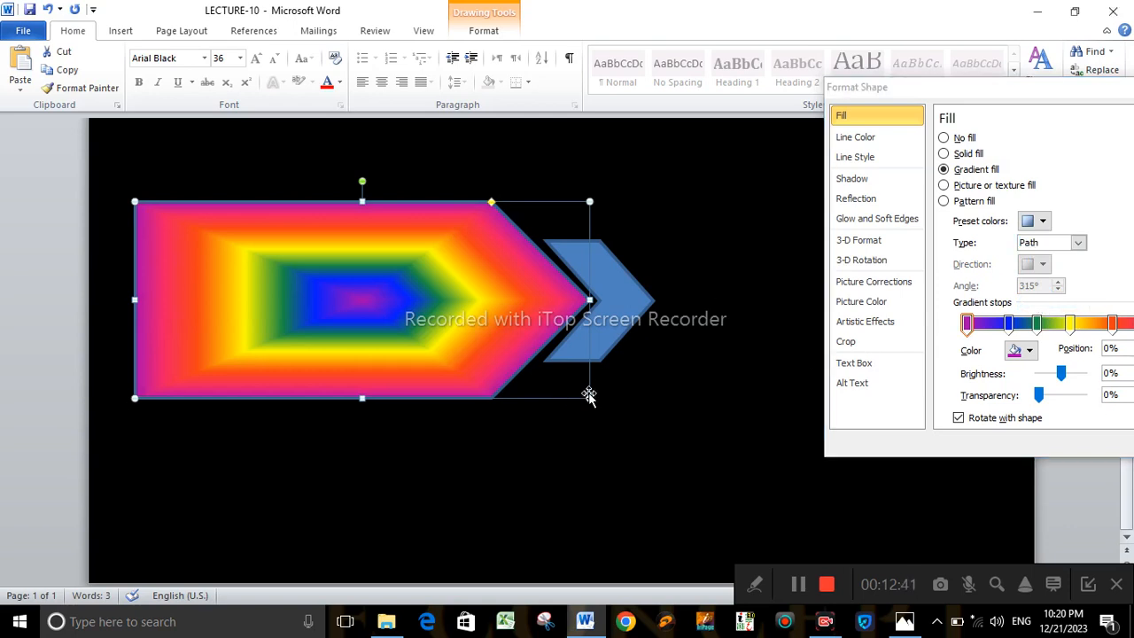
drag(589, 398, 882, 539)
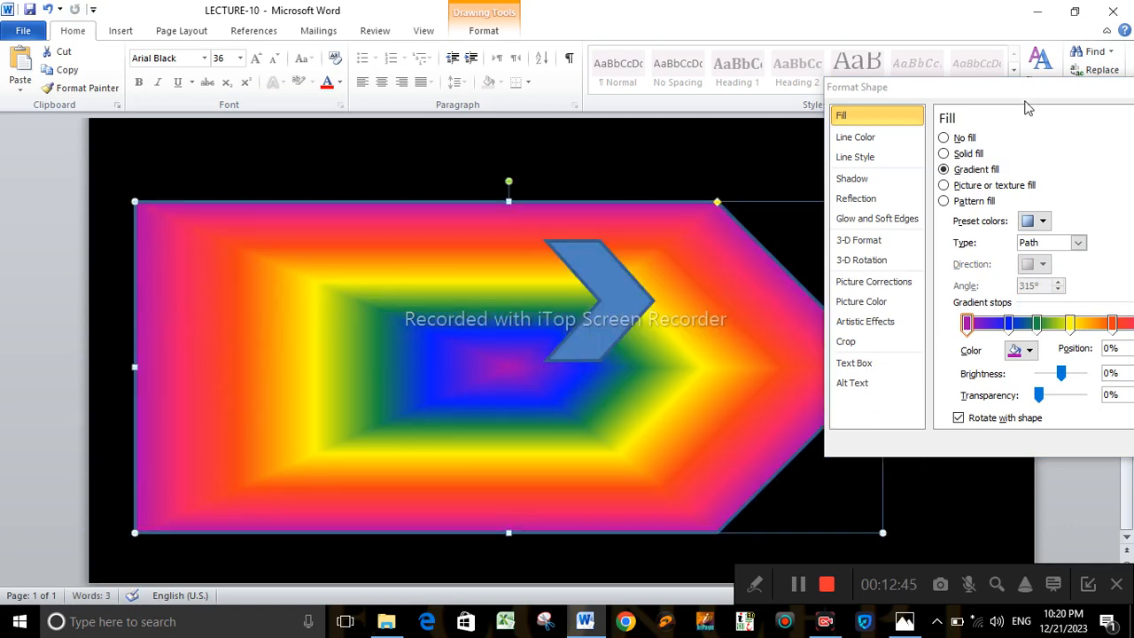
click(599, 312)
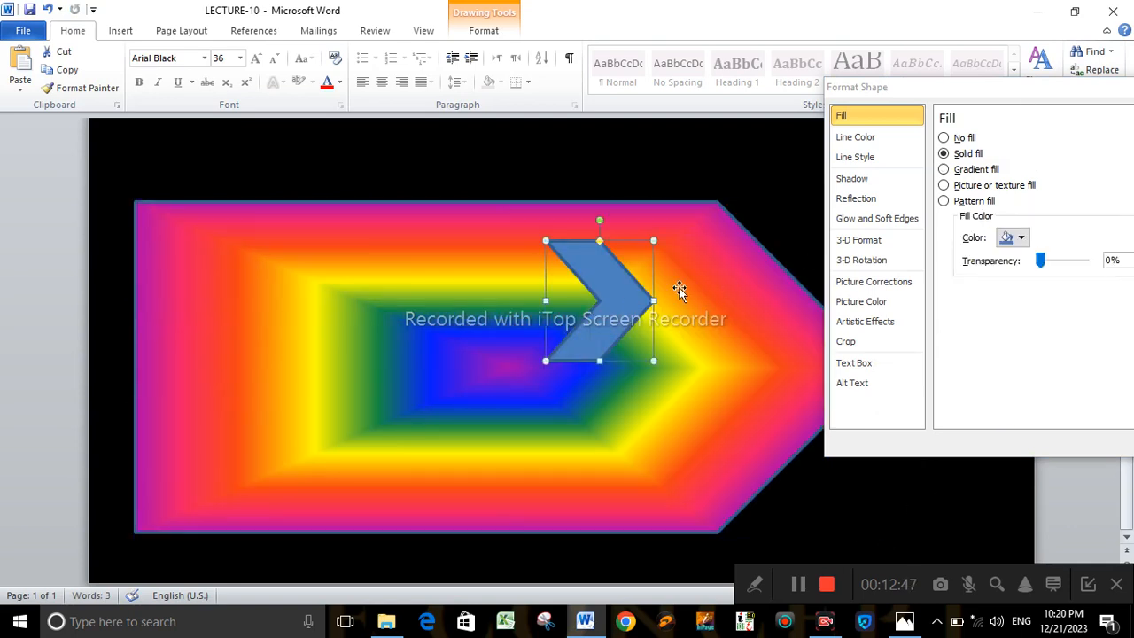
key(Delete)
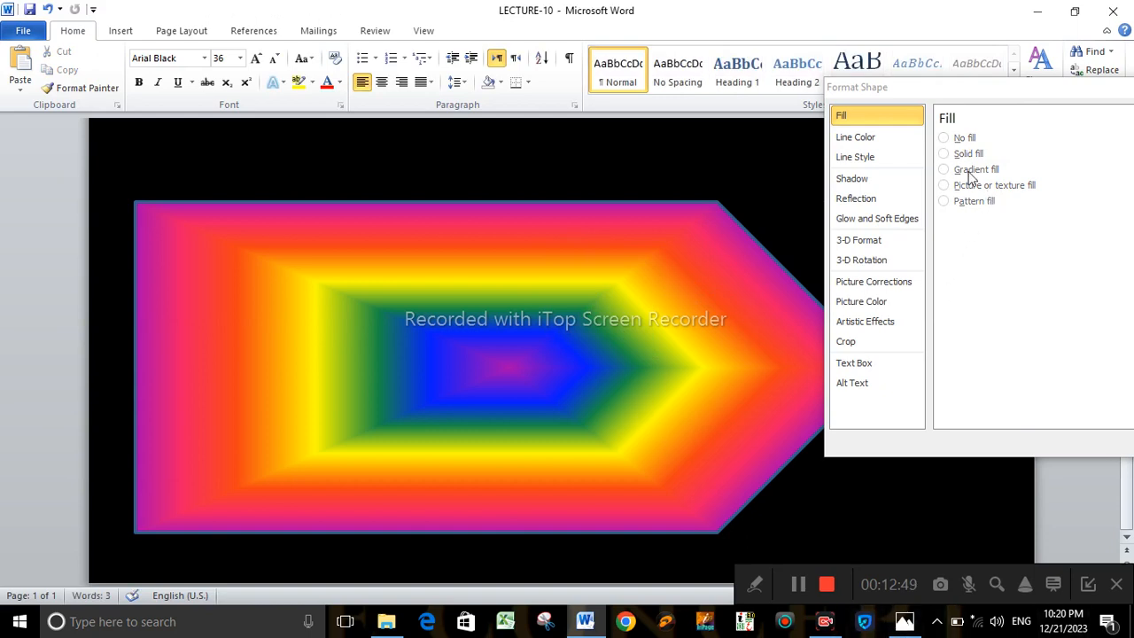
- Compare the Rectangular and Linear gradient types on the enlarged pentagon and return it to Path
click(740, 332)
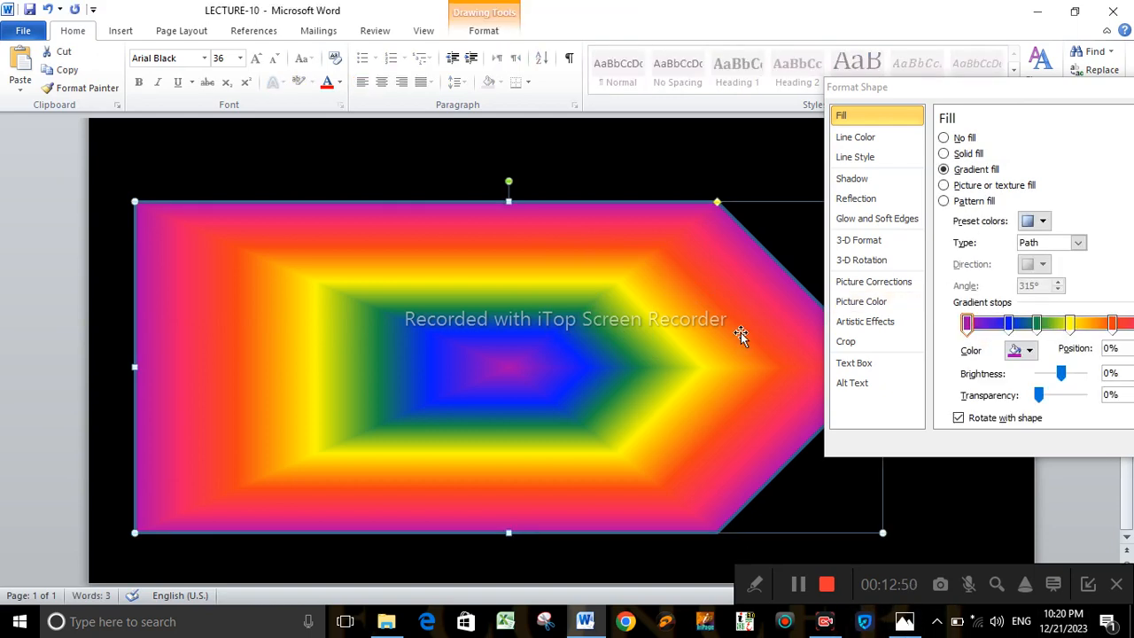
click(1078, 243)
click(1059, 284)
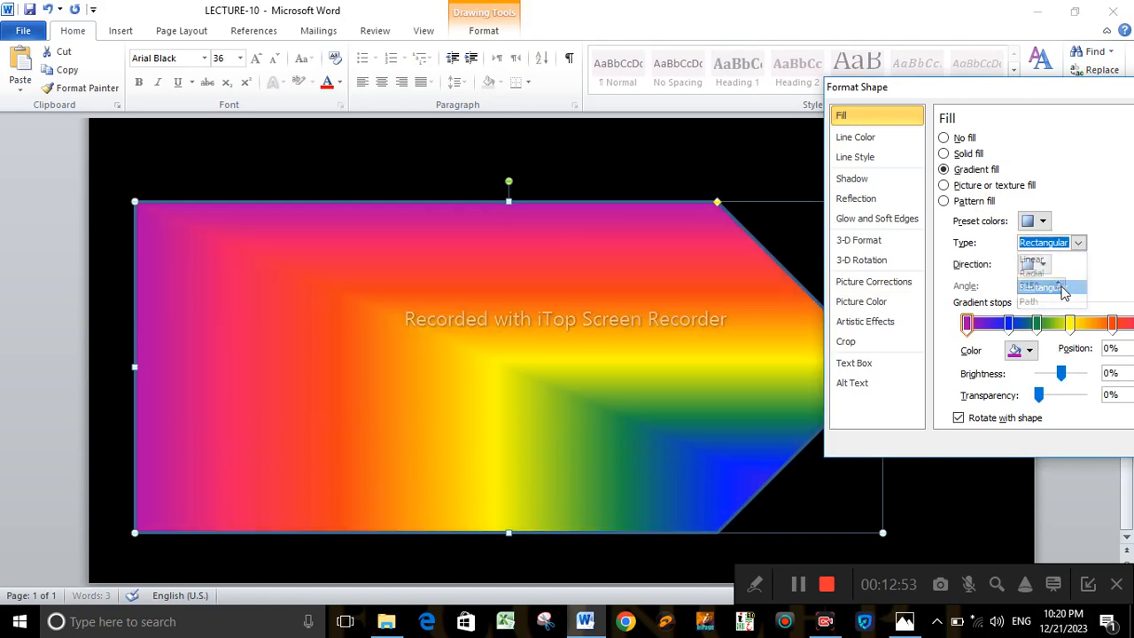
click(1077, 244)
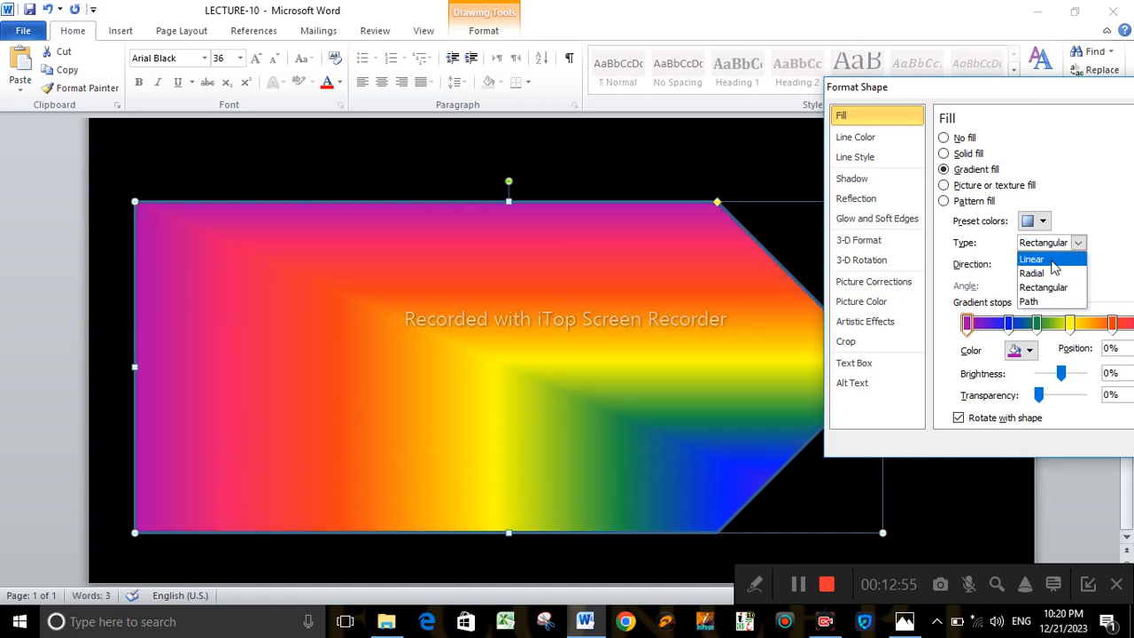
click(1030, 256)
click(1078, 243)
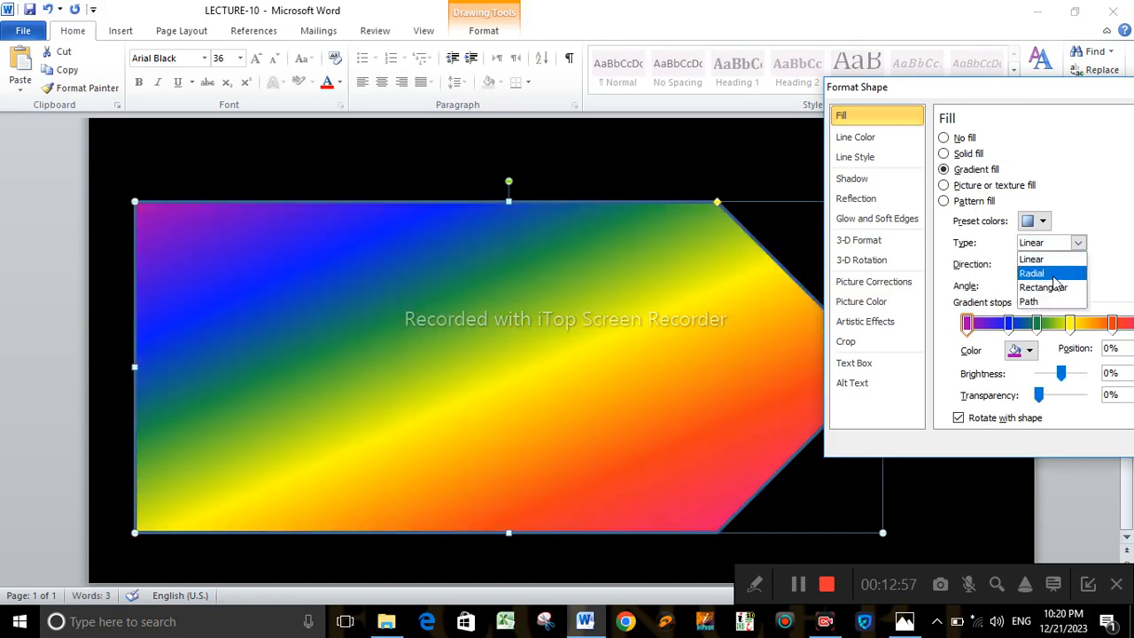
click(1040, 303)
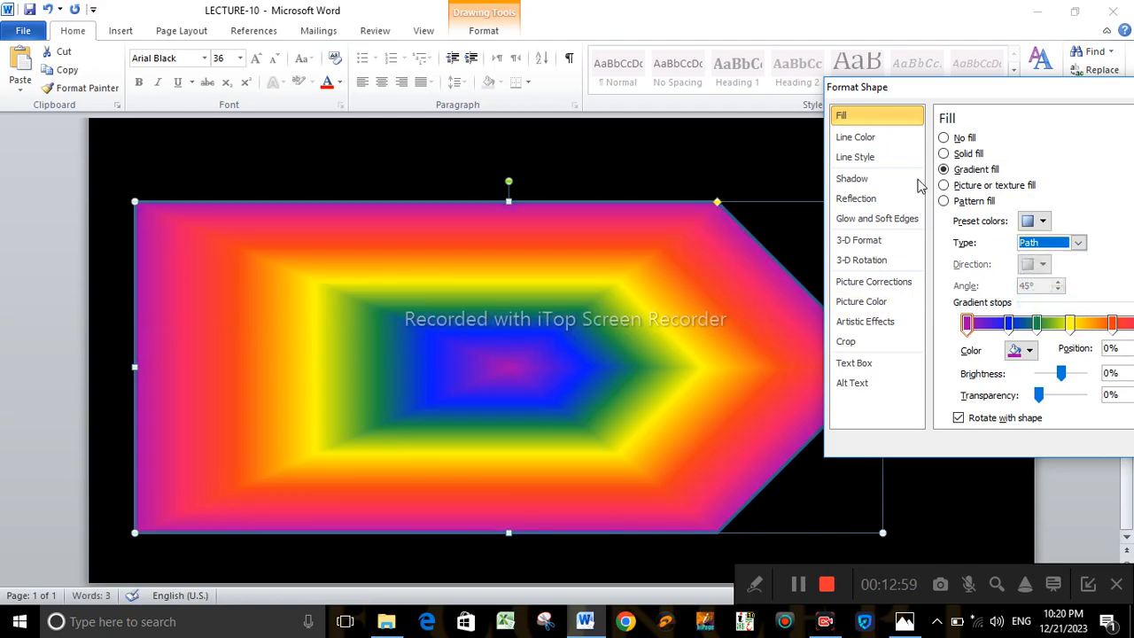
- Set the brightness of the pentagon's first gradient stop to 13%
drag(1067, 99, 883, 23)
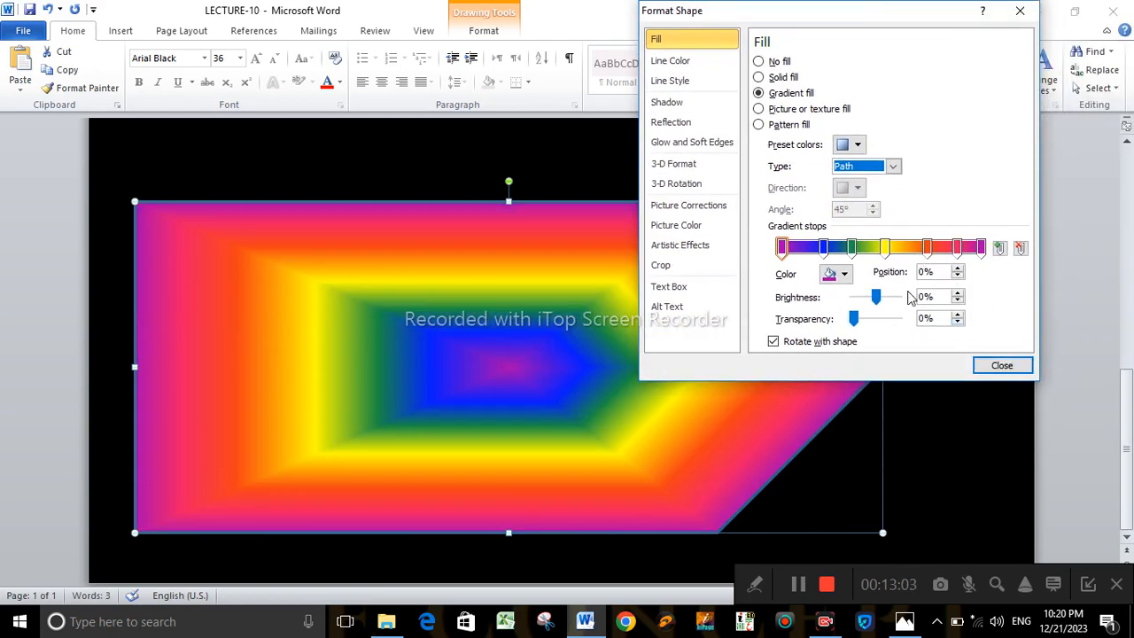
drag(875, 297, 880, 321)
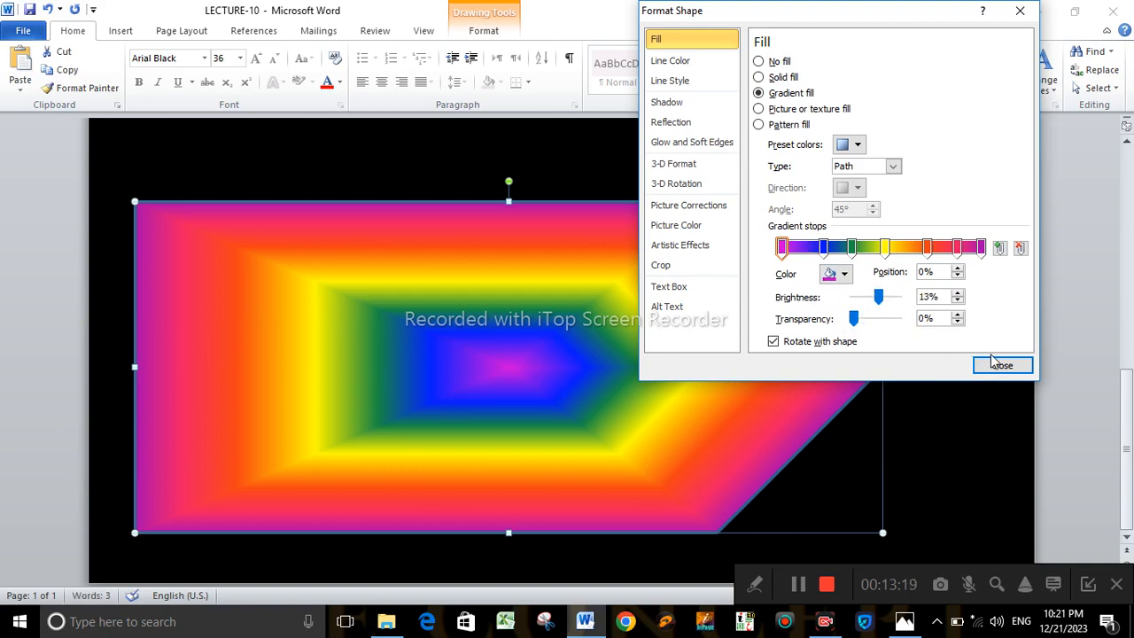
scroll(537, 359, up, 3)
scroll(538, 357, down, 3)
- Try a pattern fill and a picture or texture fill on the pentagon, and return it to the gradient fill
click(759, 124)
click(760, 108)
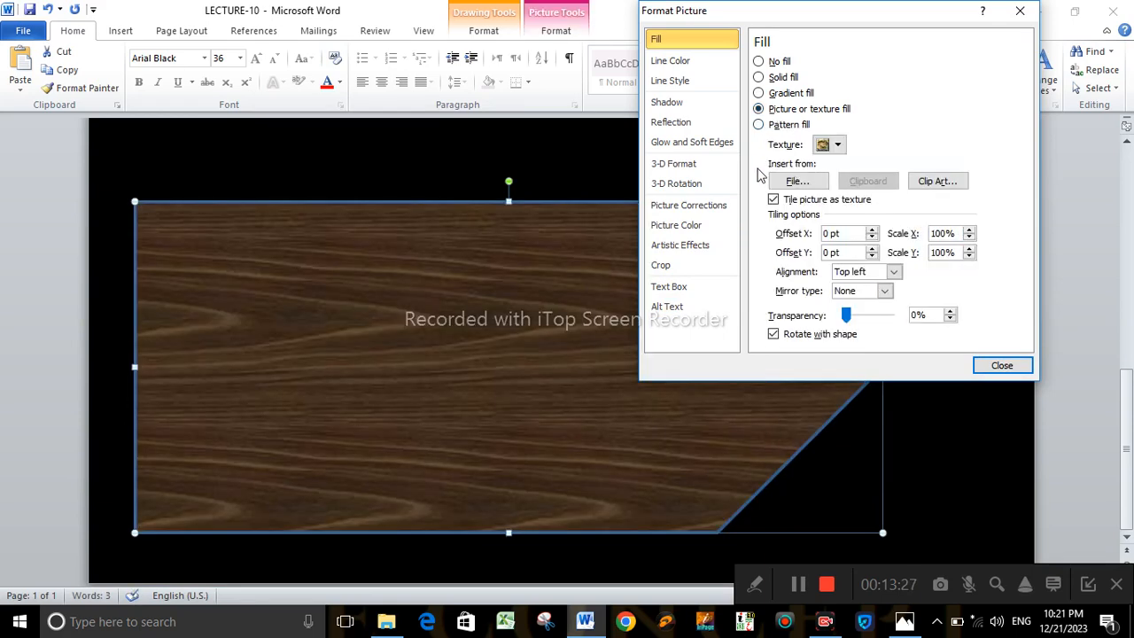
click(760, 92)
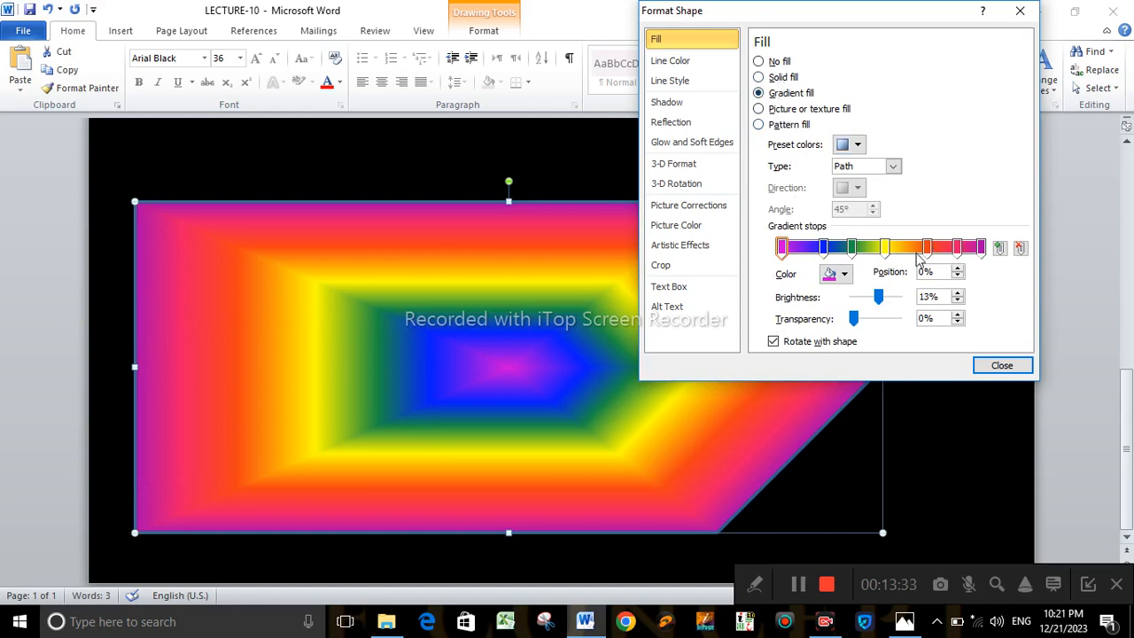
- Close the shape formatting dialog and deselect the pentagon
click(1001, 365)
click(943, 364)
scroll(942, 365, down, 6)
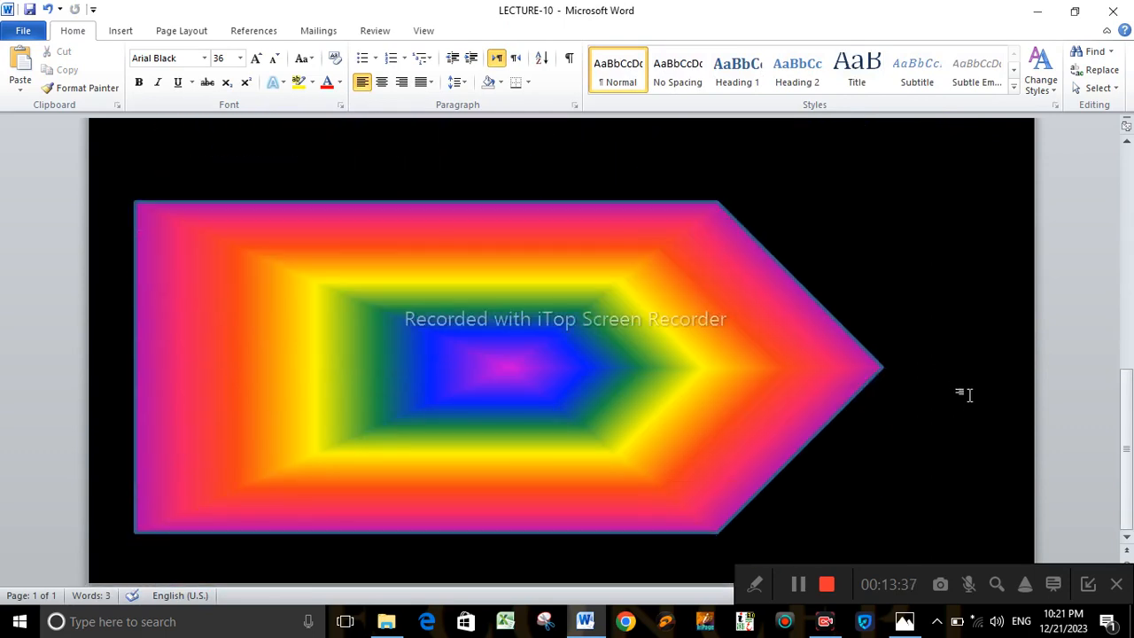